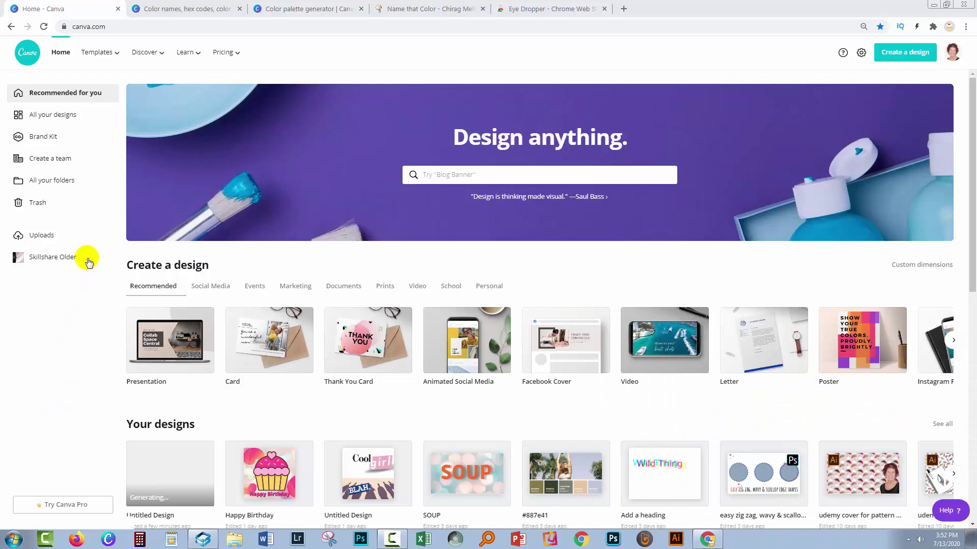
Start a new blank Instagram Post design from the Create a design menu
click(900, 57)
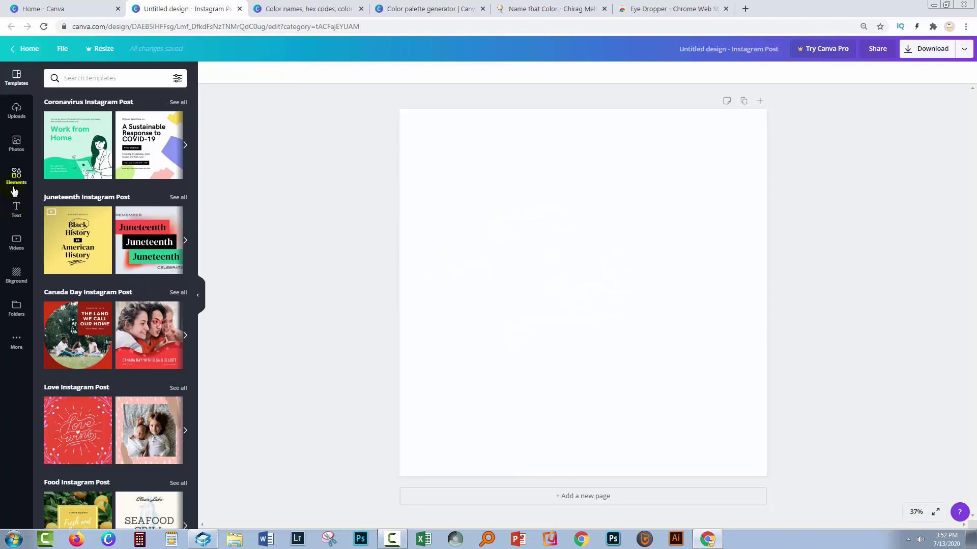
Search the Elements library for 'GRID' and scroll through the grid layout results
click(27, 175)
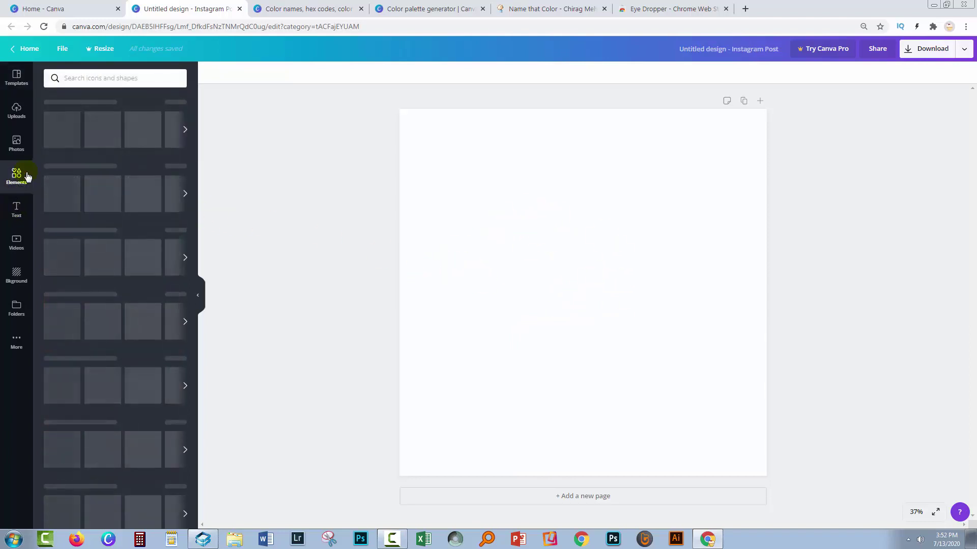
click(115, 78)
text(GRID)
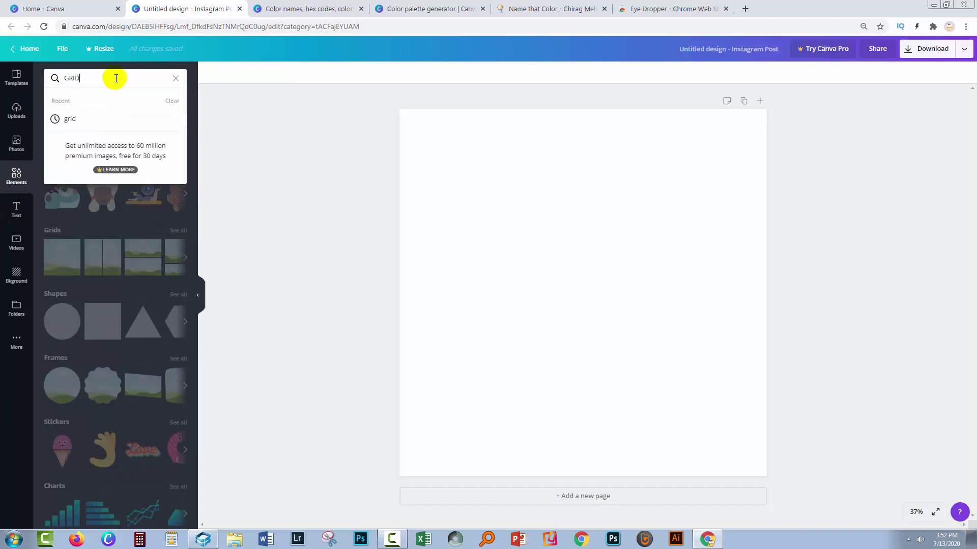
key(Return)
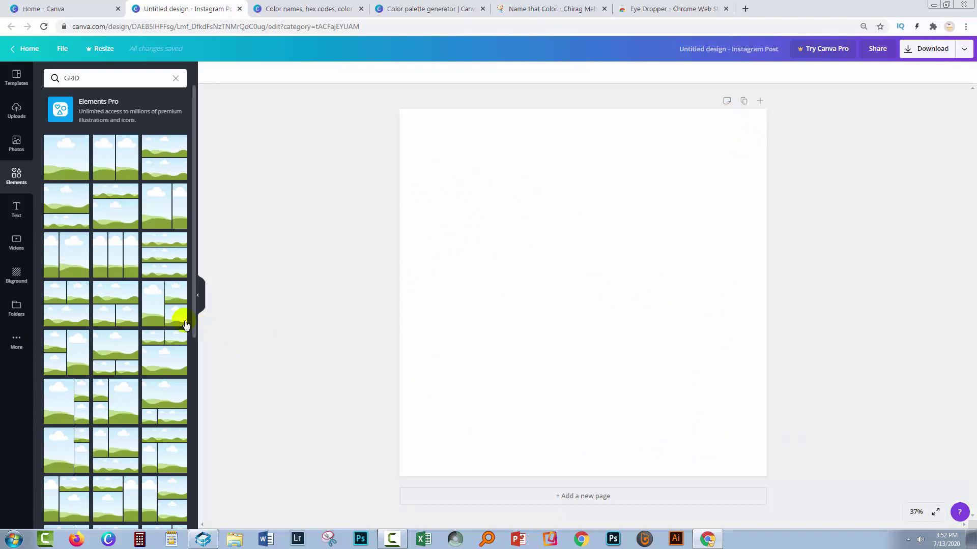
scroll(157, 312, down, 5)
scroll(137, 315, down, 3)
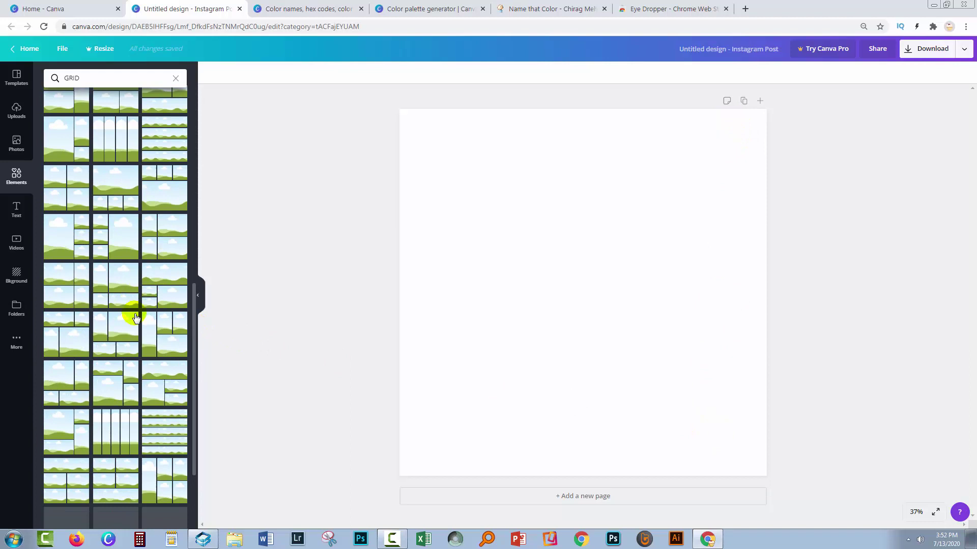
scroll(129, 317, down, 2)
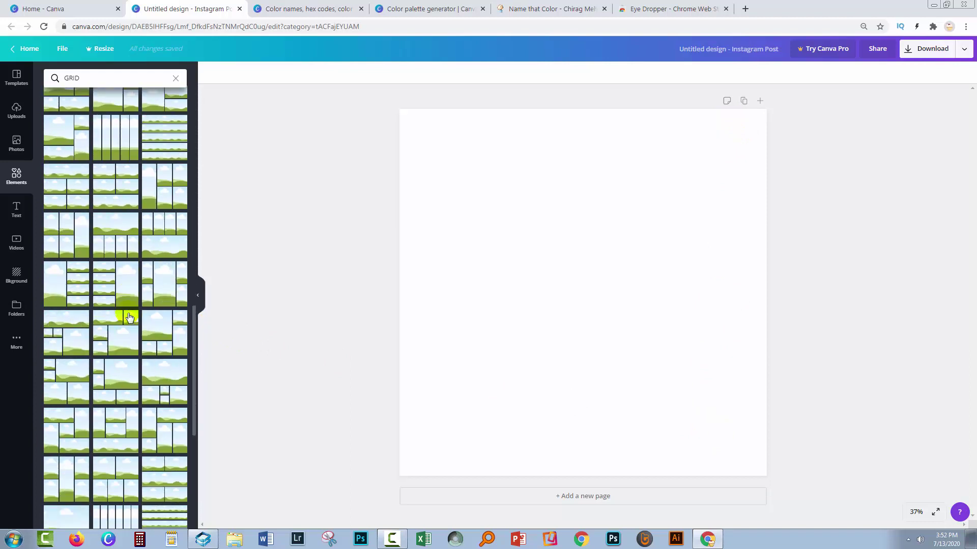
scroll(130, 317, down, 4)
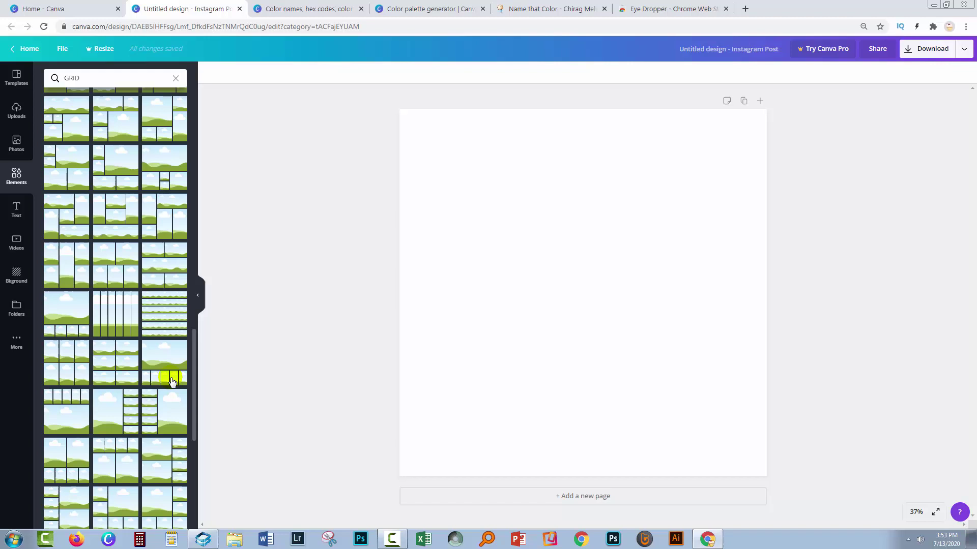
Add the one-large, five-small grid to the page and widen its grid spacing to 25
click(107, 404)
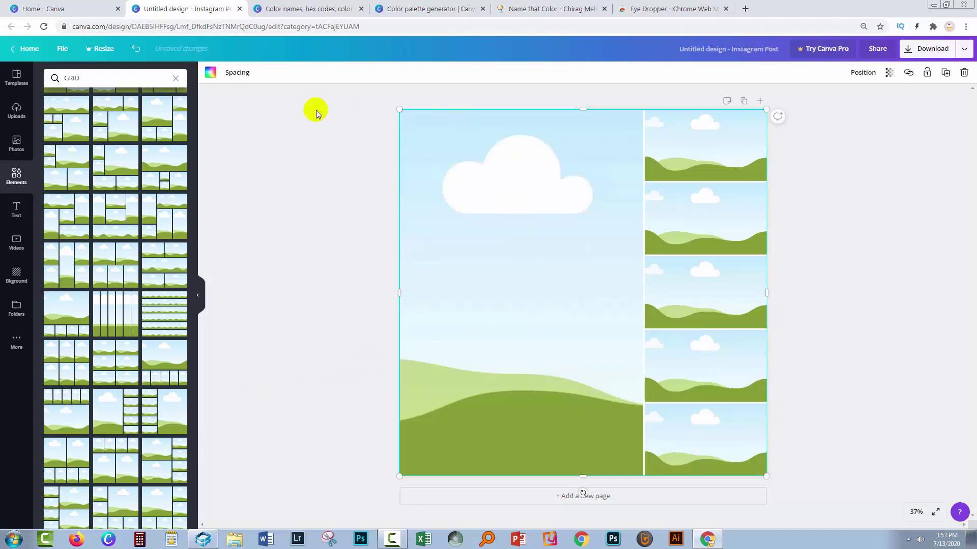
click(234, 76)
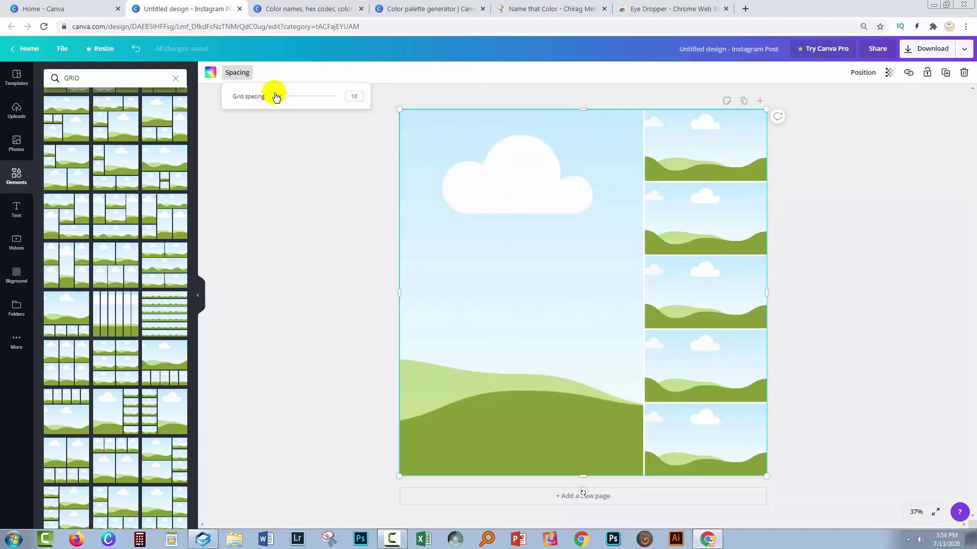
drag(275, 97, 293, 102)
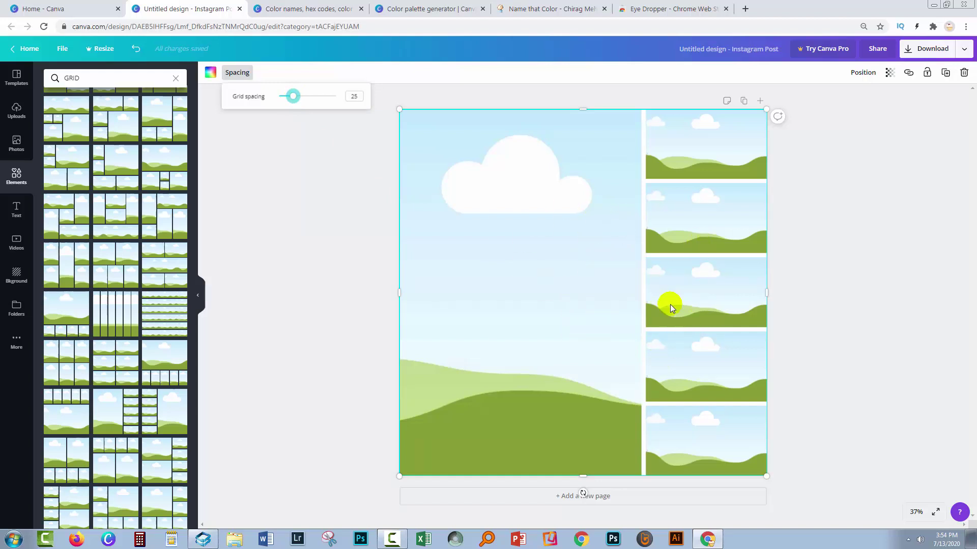
scroll(159, 402, down, 2)
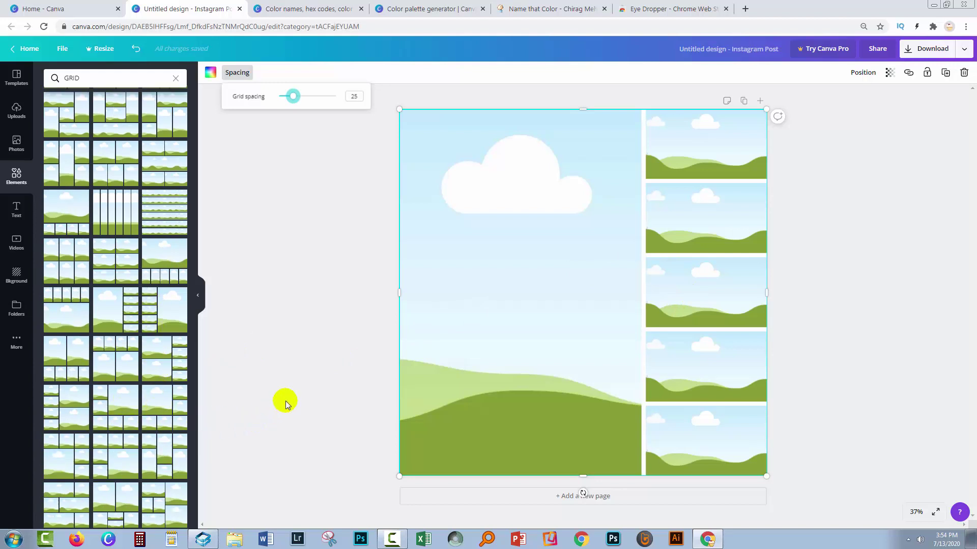
click(251, 402)
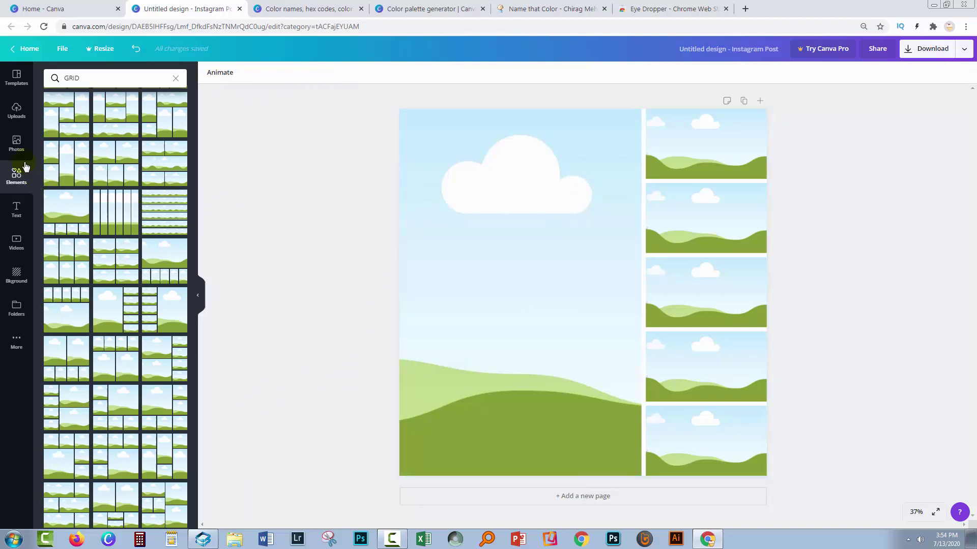
Place the first uploaded photo of red panels and foliage into the grid's large left cell
click(14, 111)
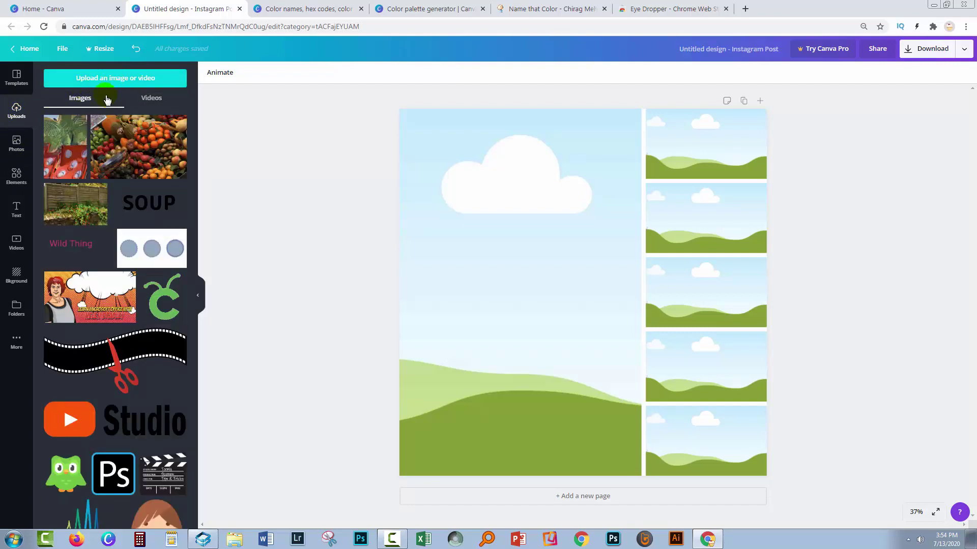
drag(52, 147, 463, 213)
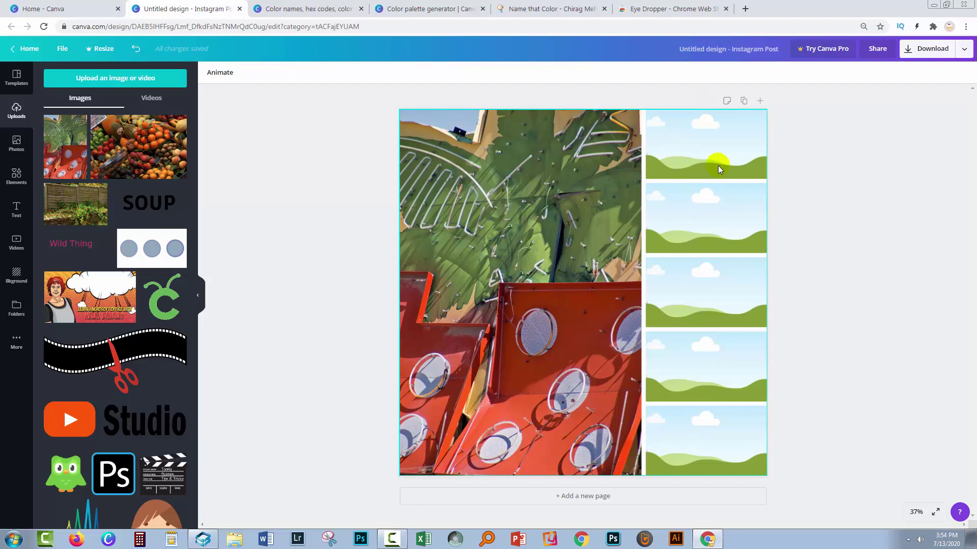
Fill the bottom cell with the photo's red and the fourth cell with its grey
click(524, 343)
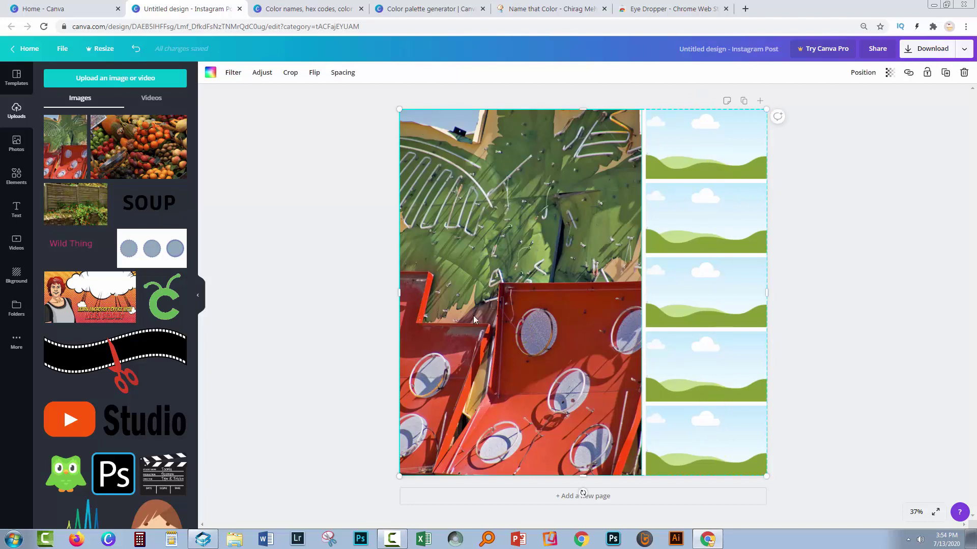
click(210, 74)
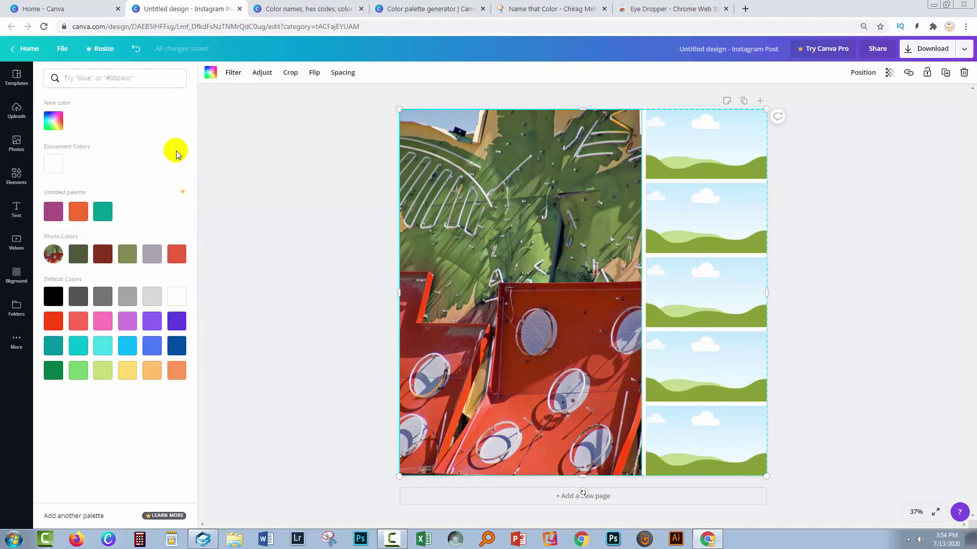
click(79, 253)
click(694, 446)
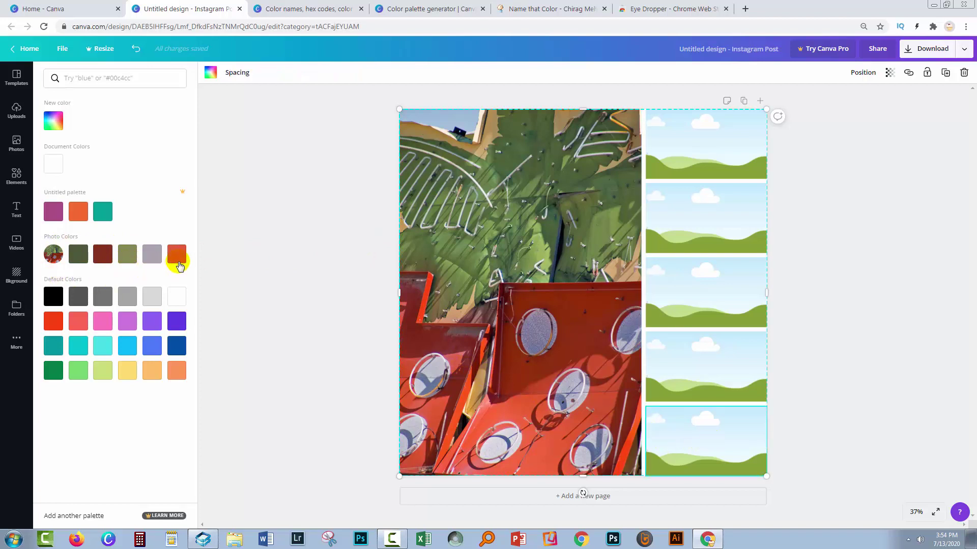
click(176, 255)
click(699, 349)
click(152, 254)
Fill the third, second and top cells with the photo's olive, dark red and dark green
click(721, 277)
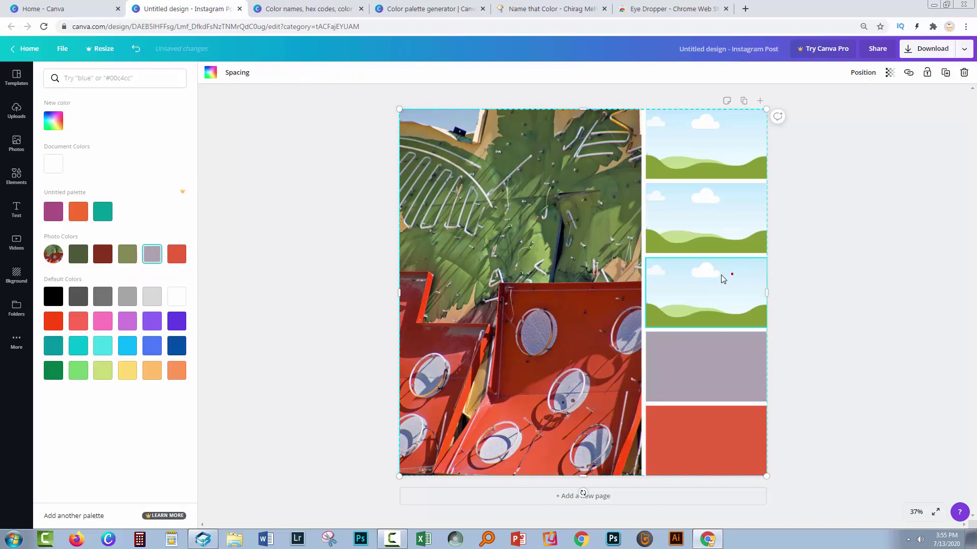
click(125, 255)
click(743, 220)
click(102, 254)
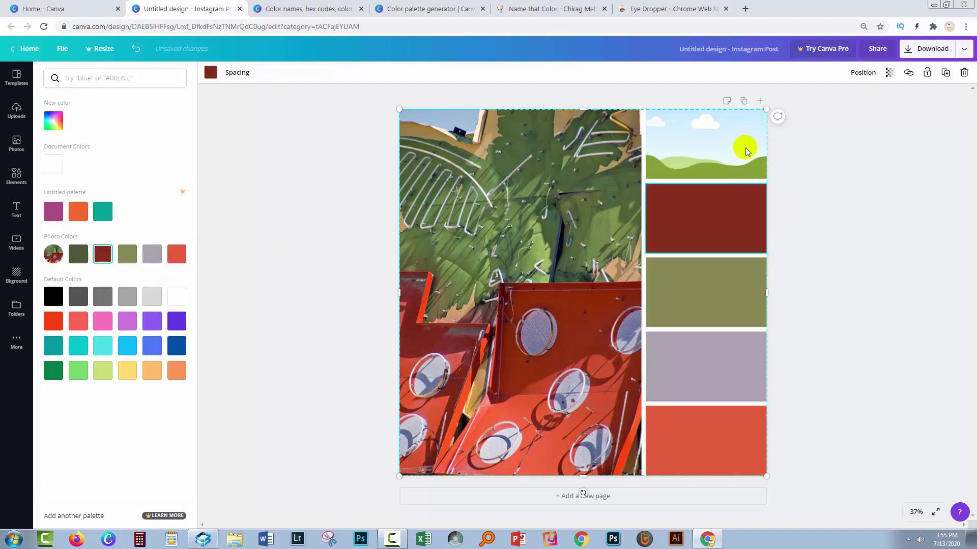
click(743, 146)
click(78, 254)
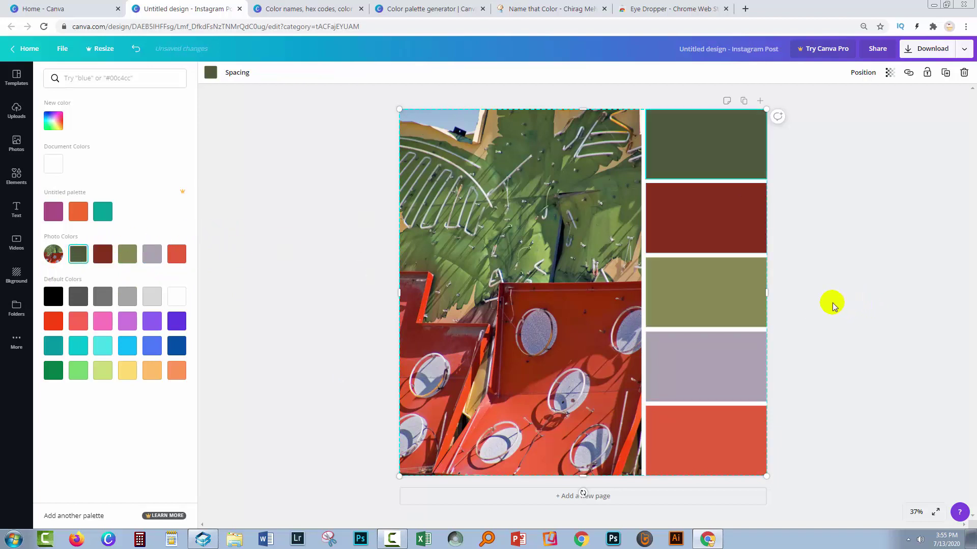
click(541, 324)
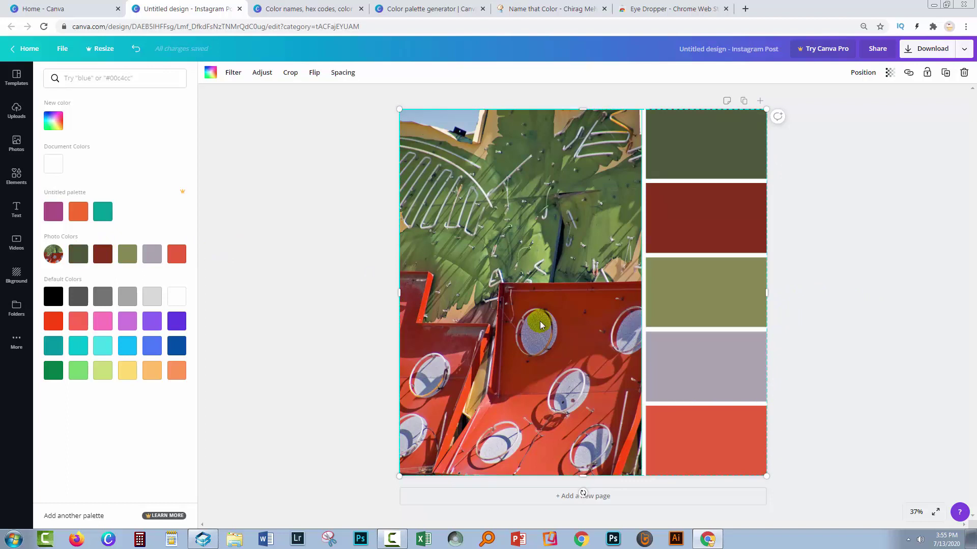
click(679, 434)
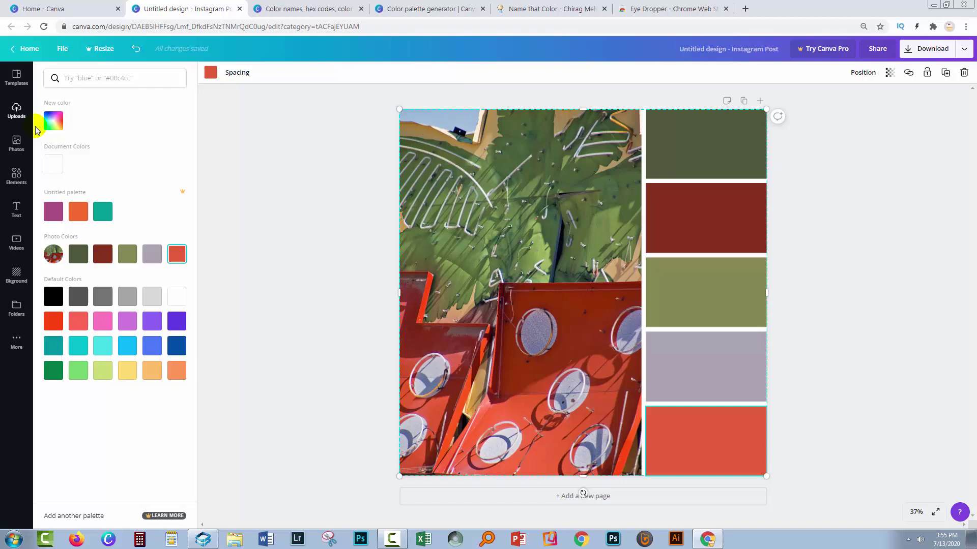
Copy the red's hex code and paste it as a '#df5038' subheading on the bottom cell
click(53, 125)
key(ctrl+c)
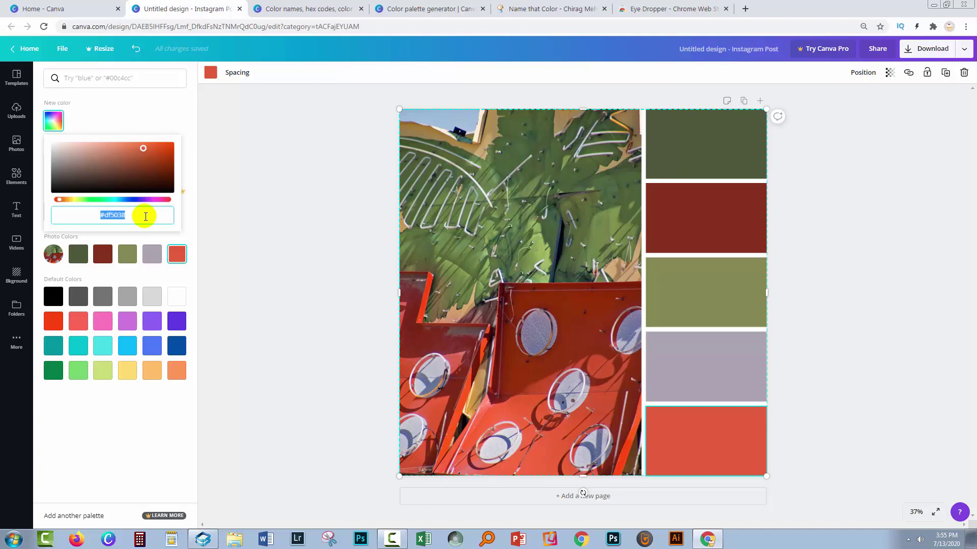
click(278, 247)
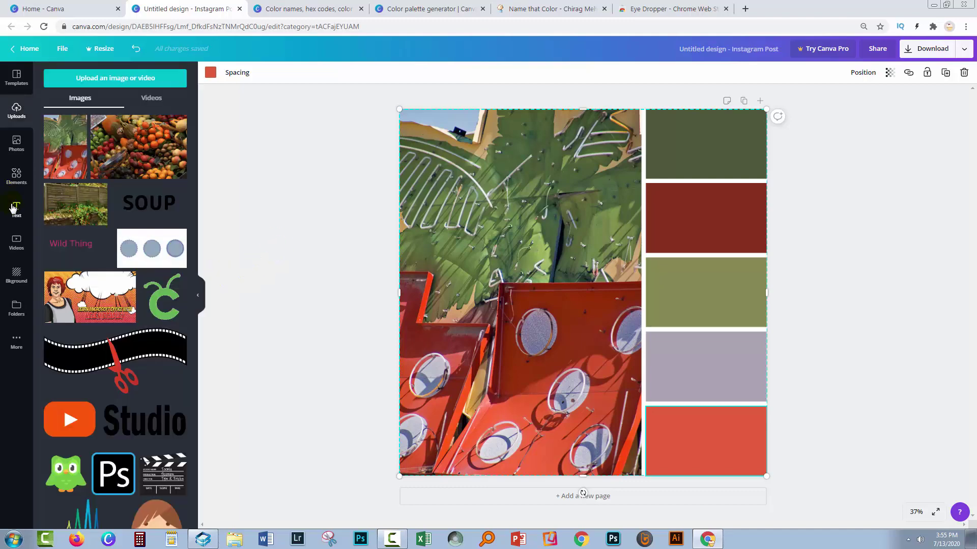
click(16, 208)
double_click(83, 152)
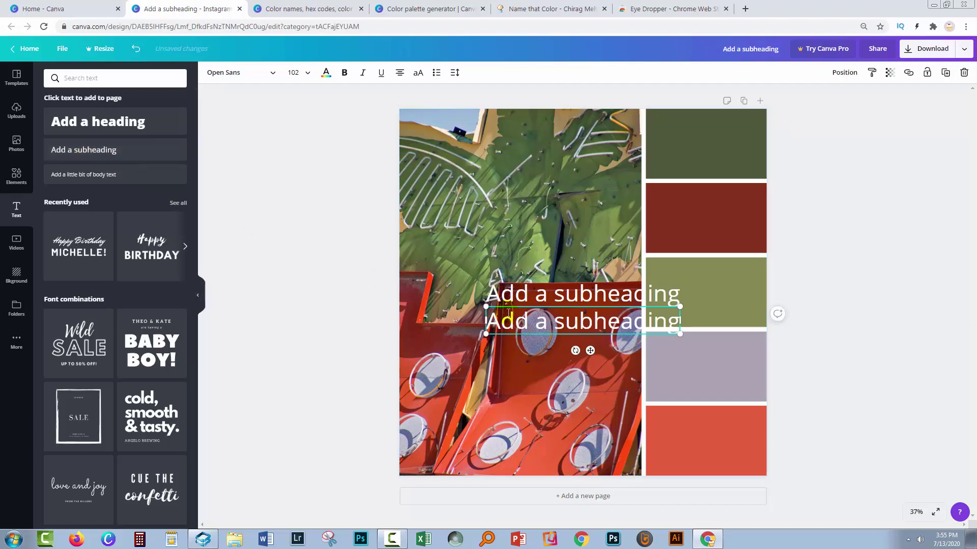
drag(514, 305, 813, 439)
click(814, 441)
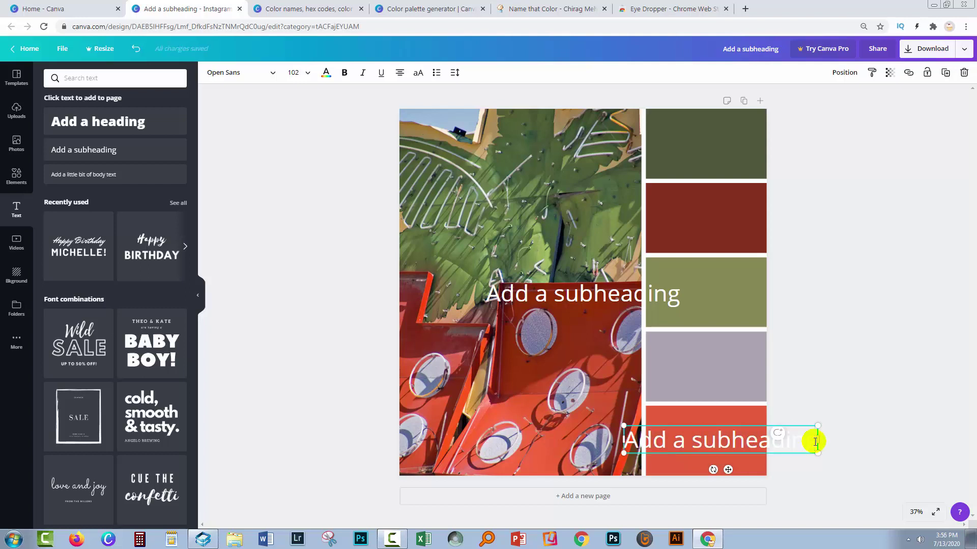
key(ctrl+shift+Left)
key(ctrl+shift+Left)
key(ctrl+shift+Left)
key(ctrl+v)
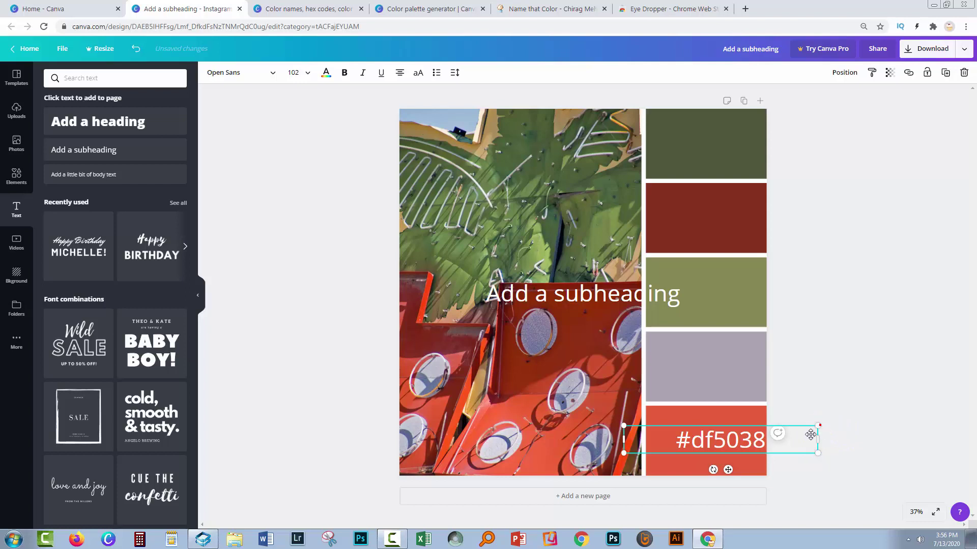
Shrink the #df5038 label and its text box, and left-align it
drag(818, 426, 768, 449)
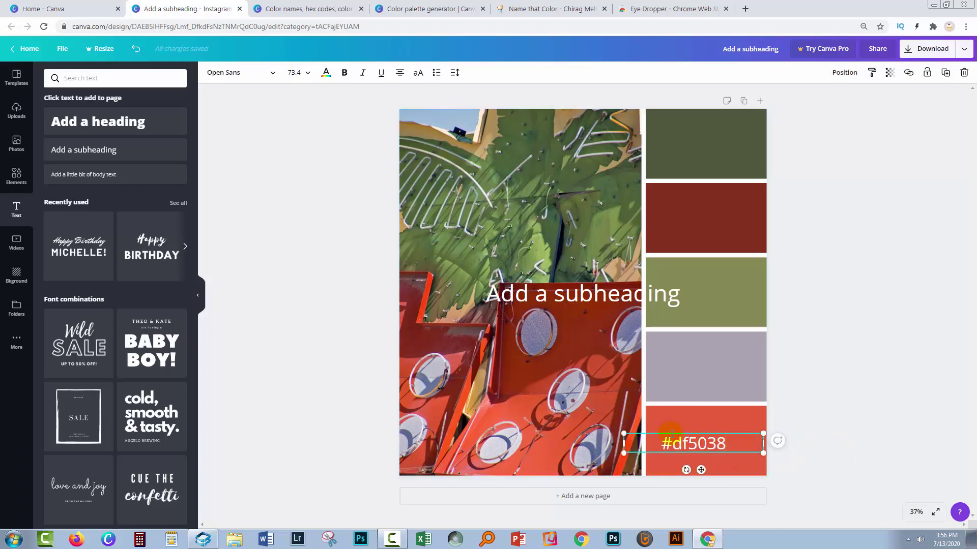
drag(623, 442, 656, 441)
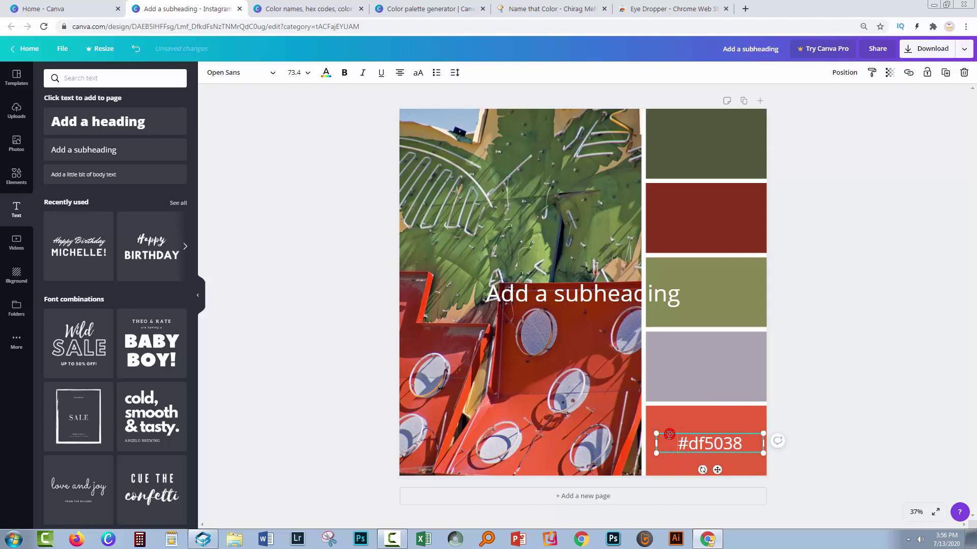
drag(762, 443, 720, 457)
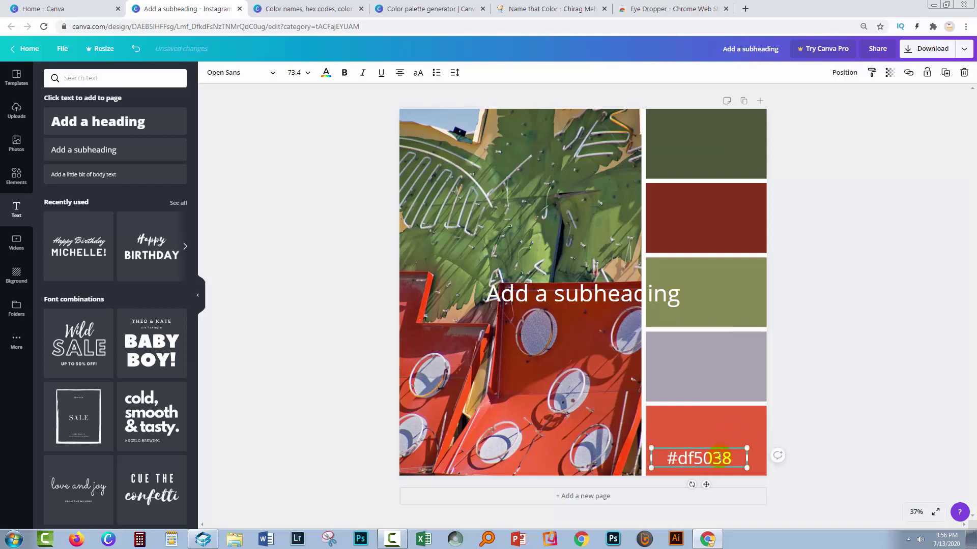
click(400, 73)
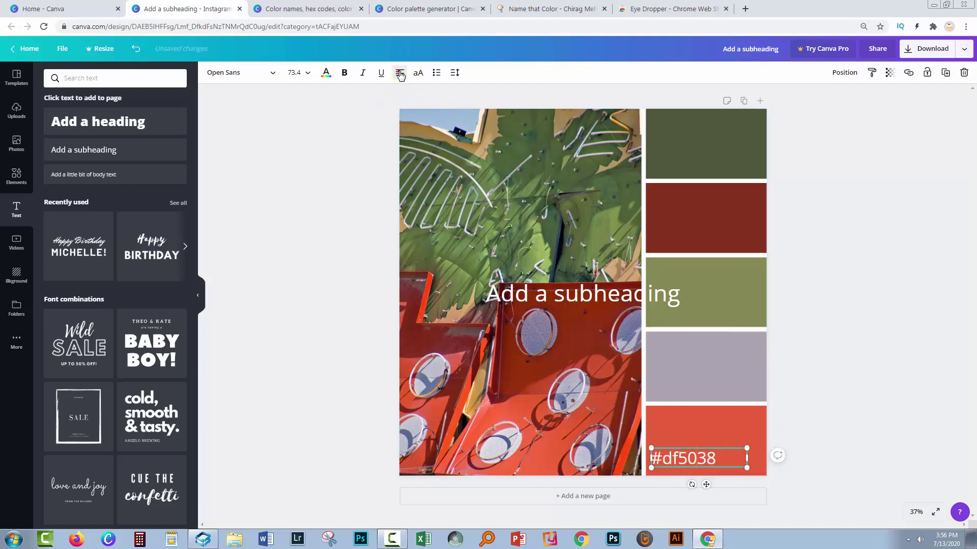
click(600, 280)
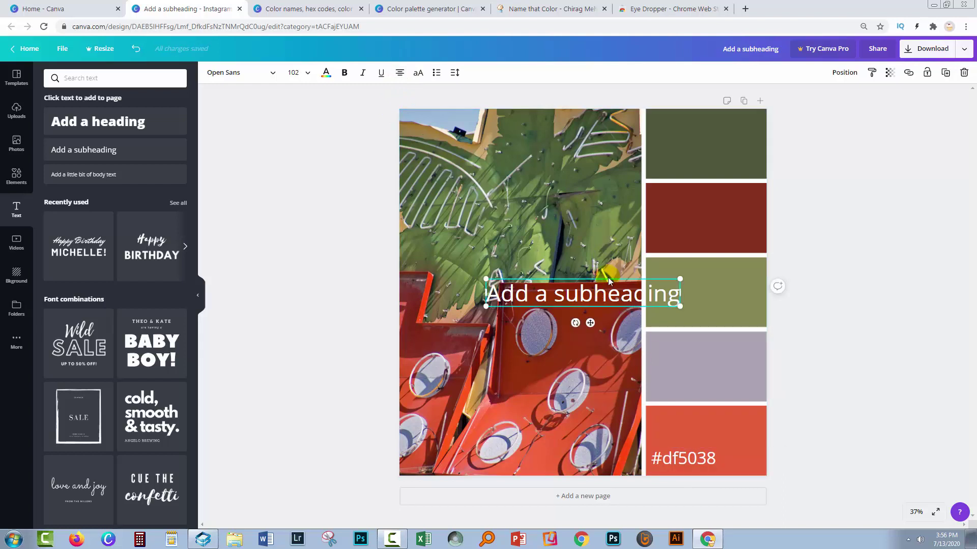
Delete the stray subheading and move a duplicate of the #df5038 label onto the lilac cell
click(964, 74)
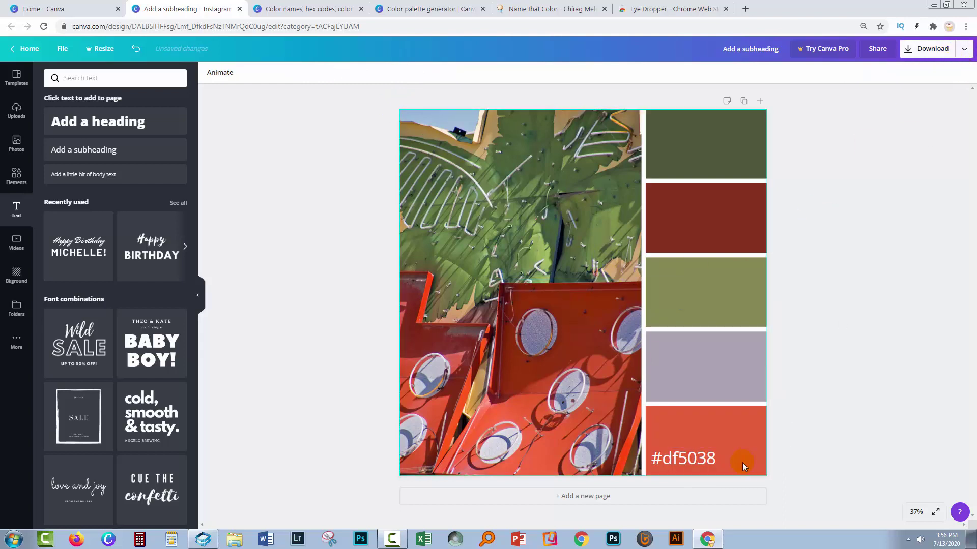
click(697, 456)
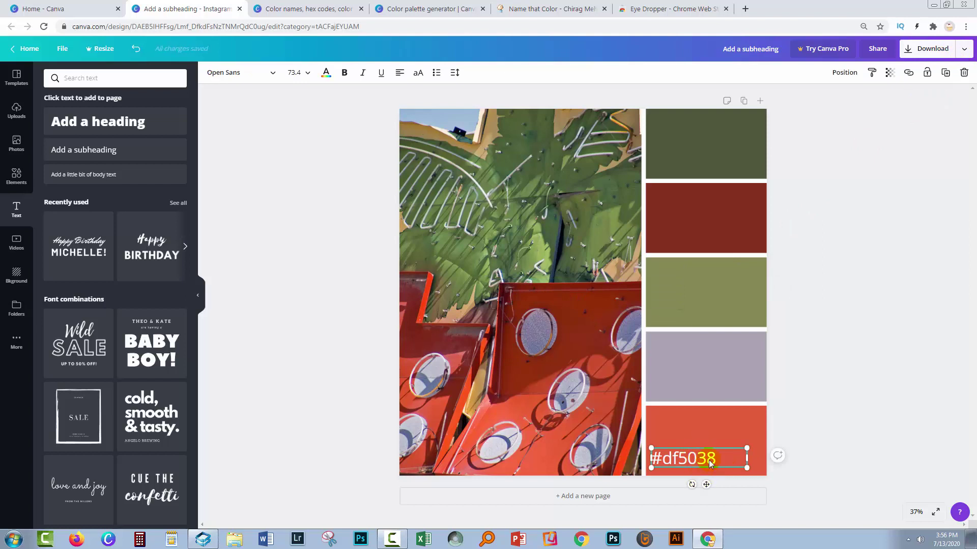
click(945, 72)
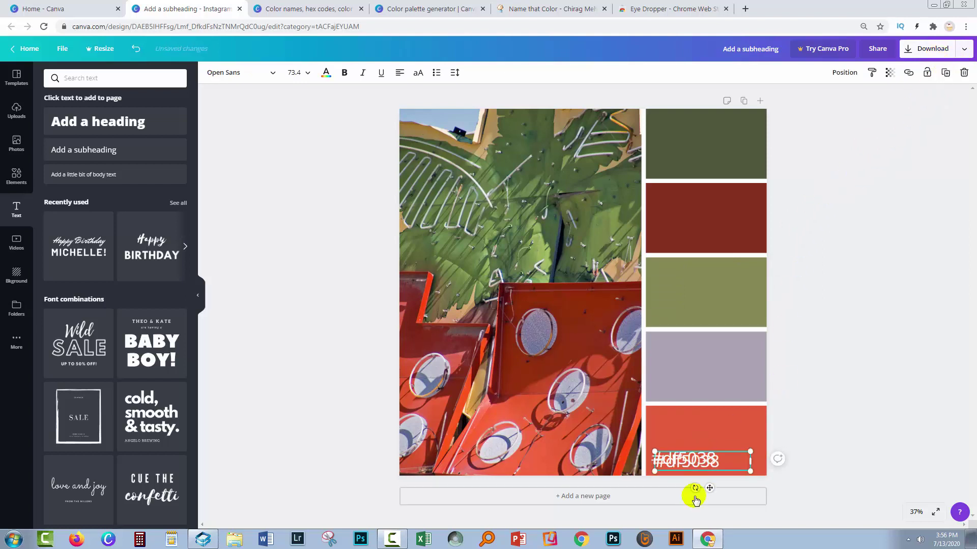
click(700, 462)
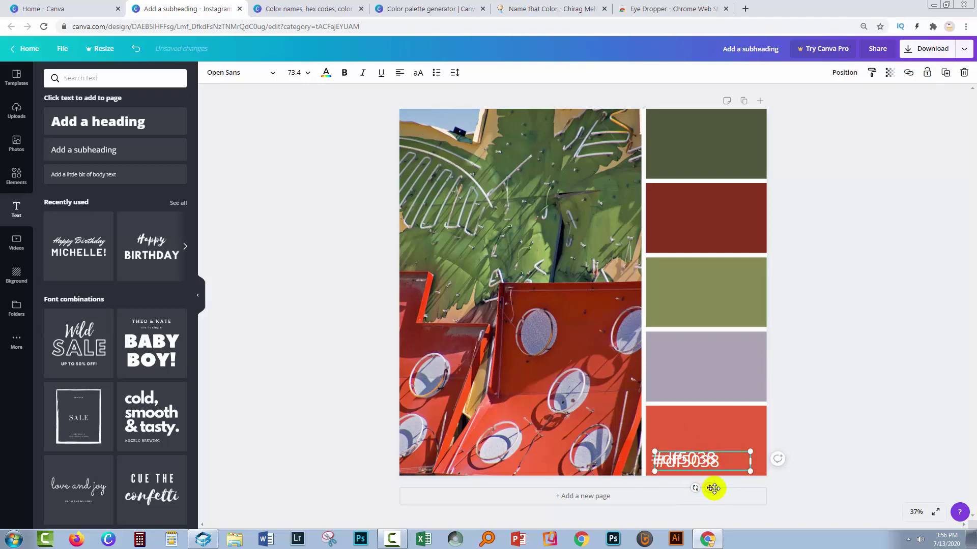
drag(709, 487, 703, 409)
Copy the lilac cell's hex code #aca5b3 from its custom colour picker
click(722, 352)
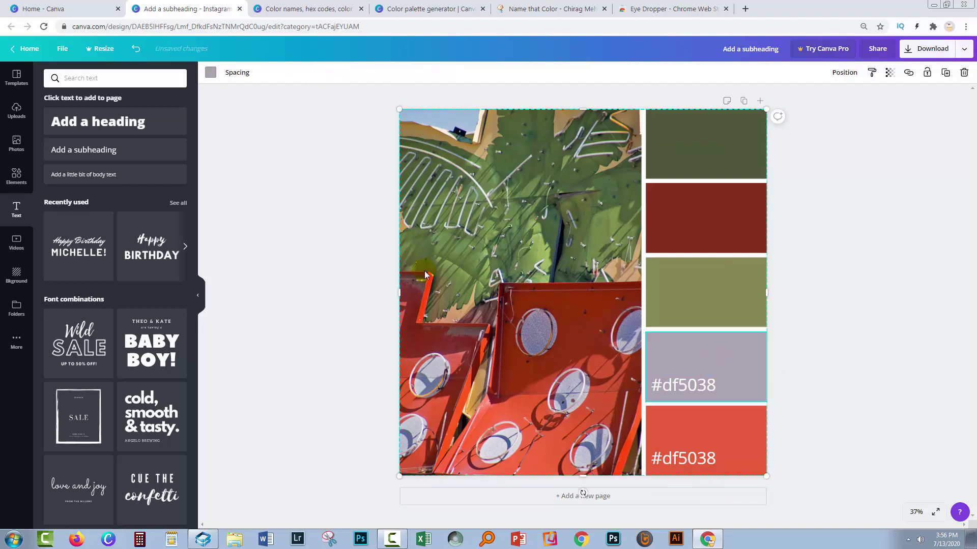
click(210, 73)
click(53, 121)
key(ctrl+c)
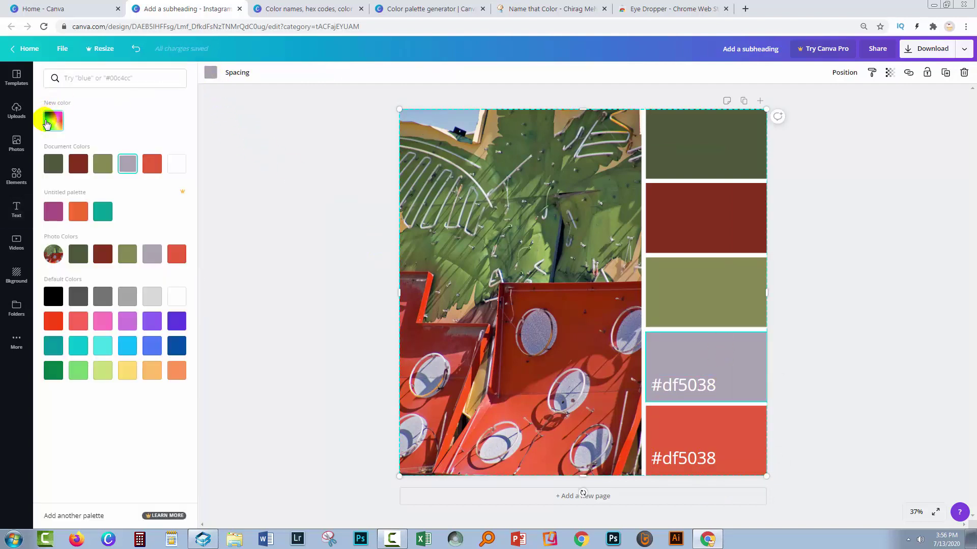
click(140, 219)
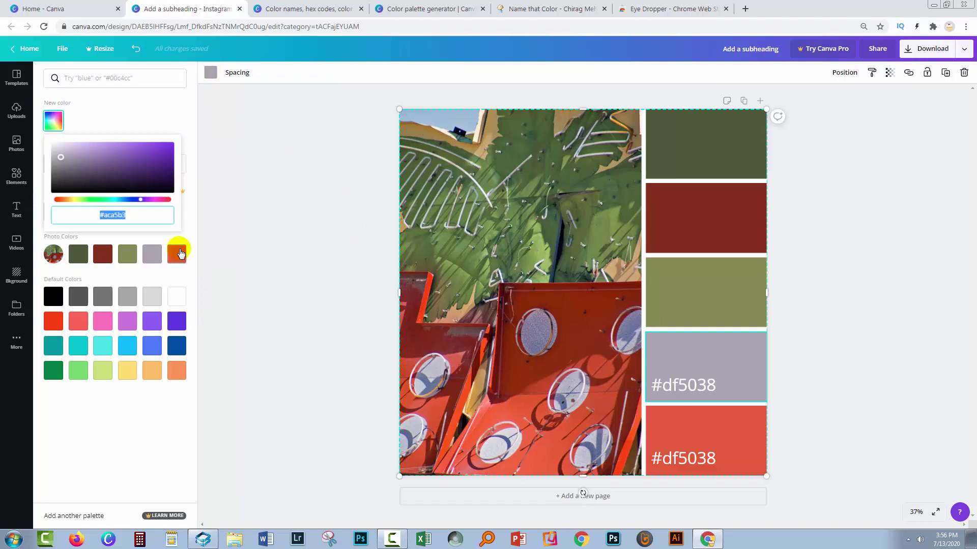
Replace the lilac cell's label with #aca5b3, then select the #df5038 code for copying
click(704, 384)
click(716, 382)
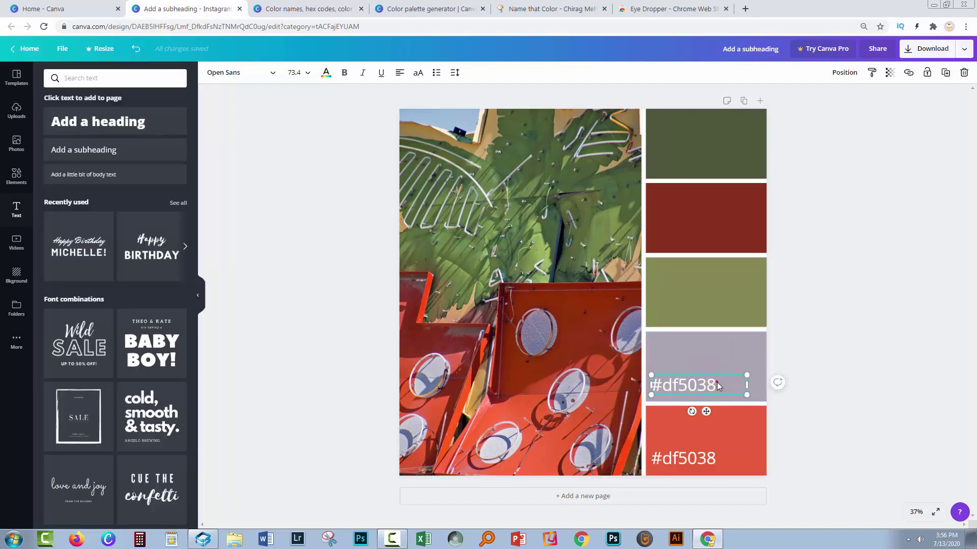
double_click(719, 384)
click(669, 387)
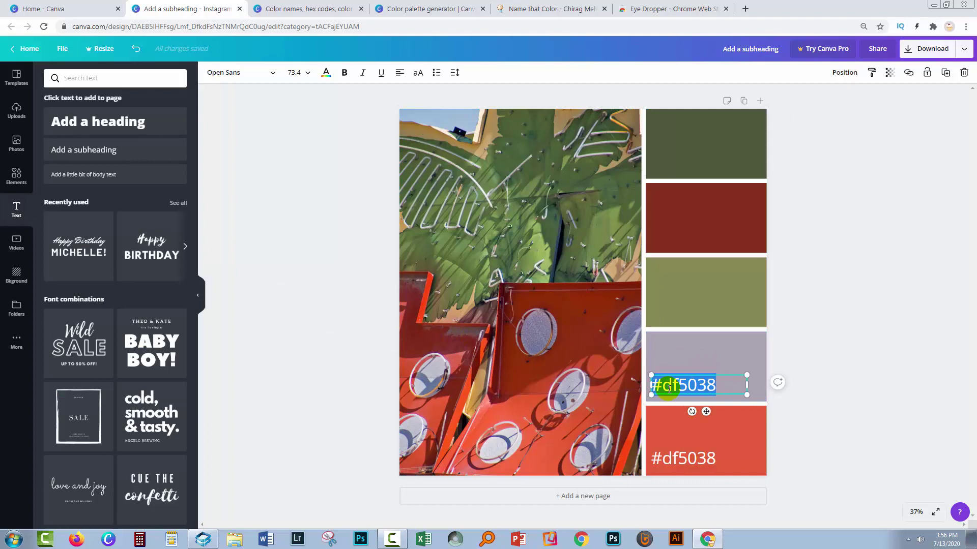
key(ctrl+v)
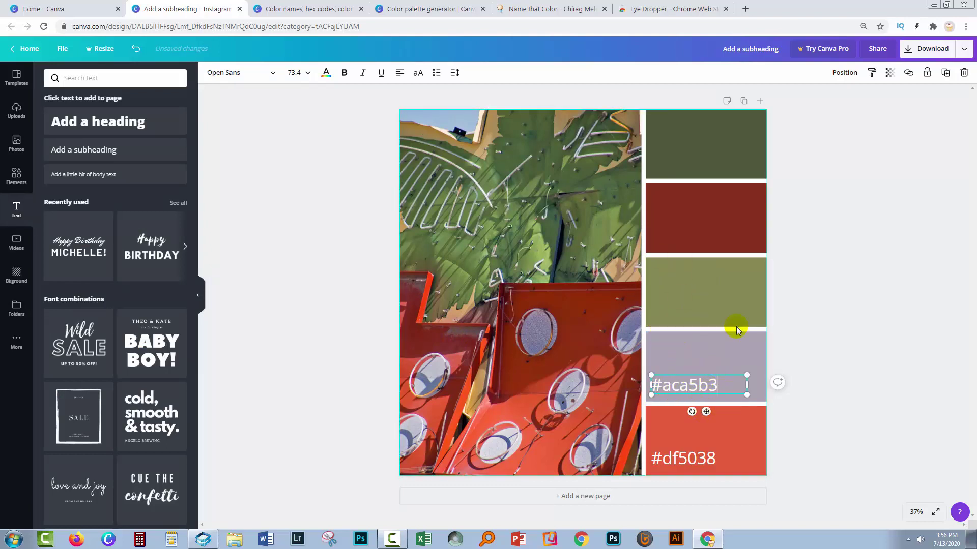
click(863, 427)
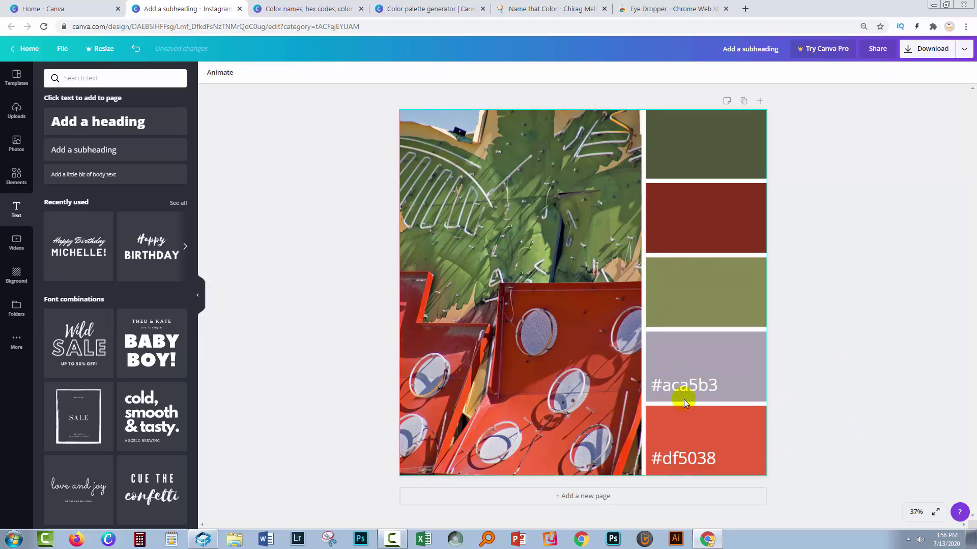
click(710, 463)
click(714, 458)
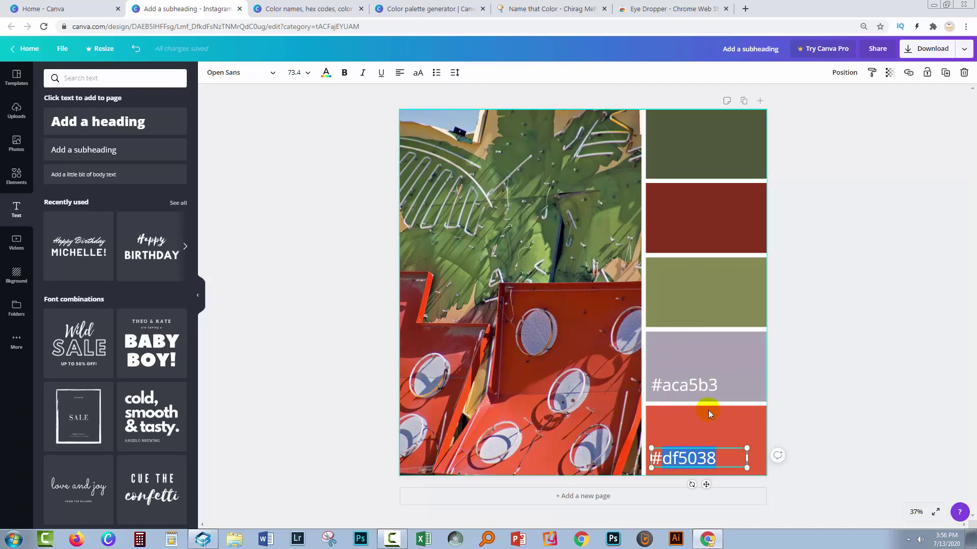
Look up #DF5038 in Name that Color, which identifies it as Punch
click(543, 9)
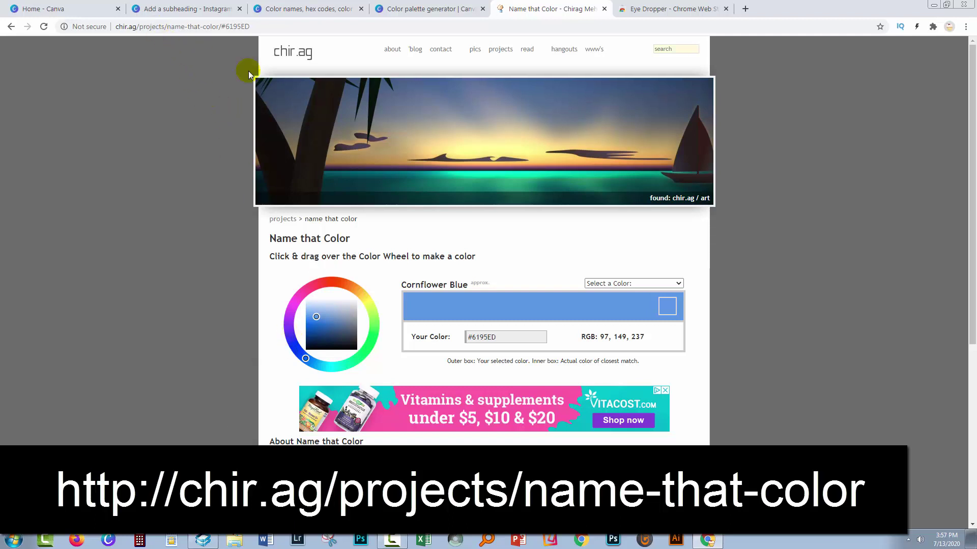
drag(509, 337, 443, 333)
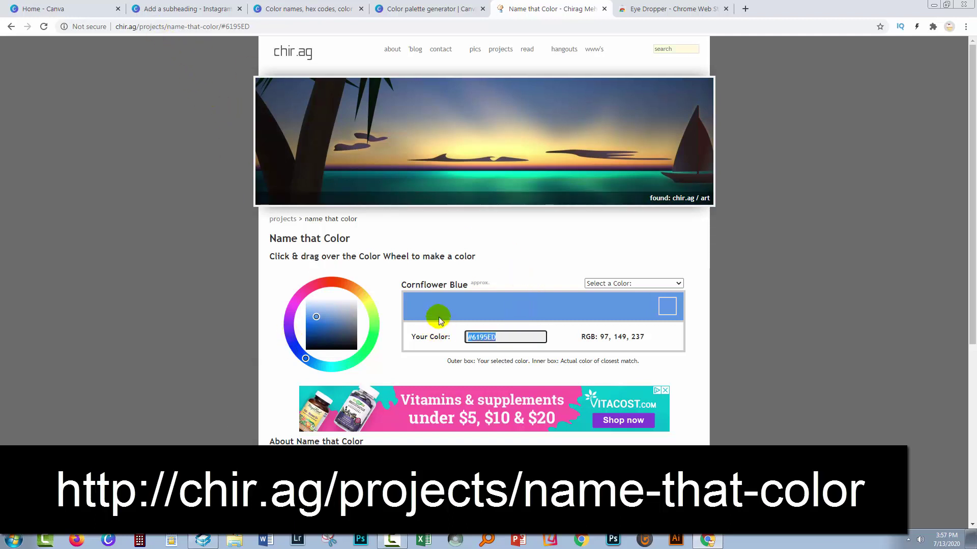
text(#DF5038)
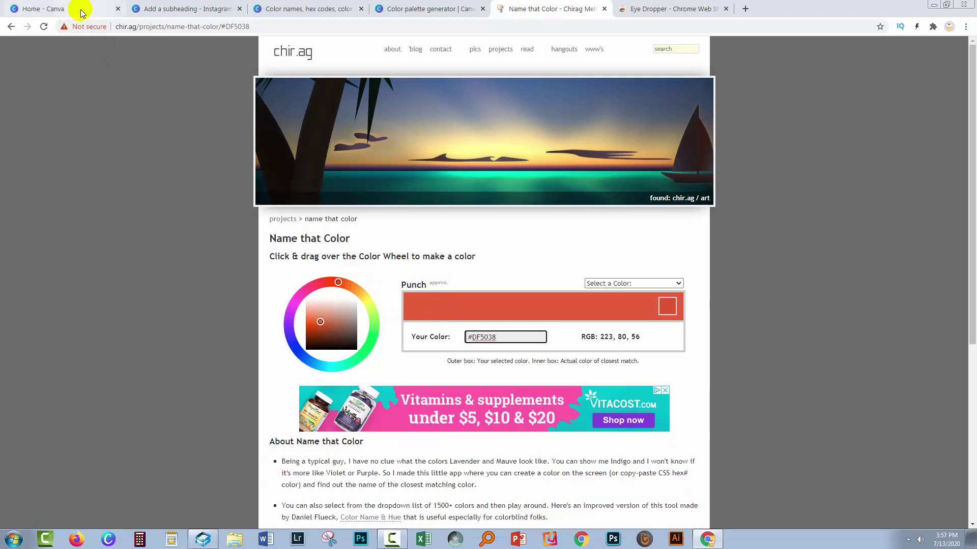
Back in Canva, add a new subheading reading 'Punch'
click(146, 9)
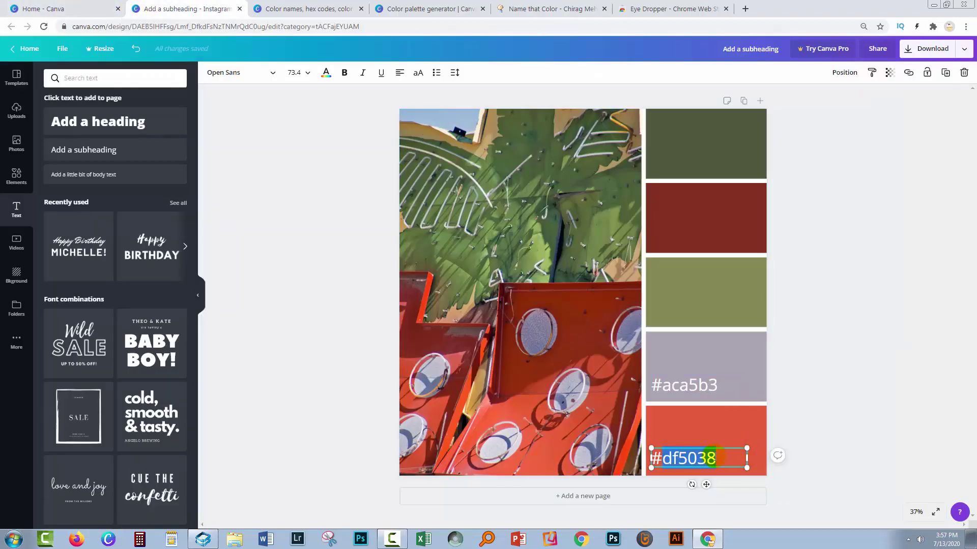
click(68, 149)
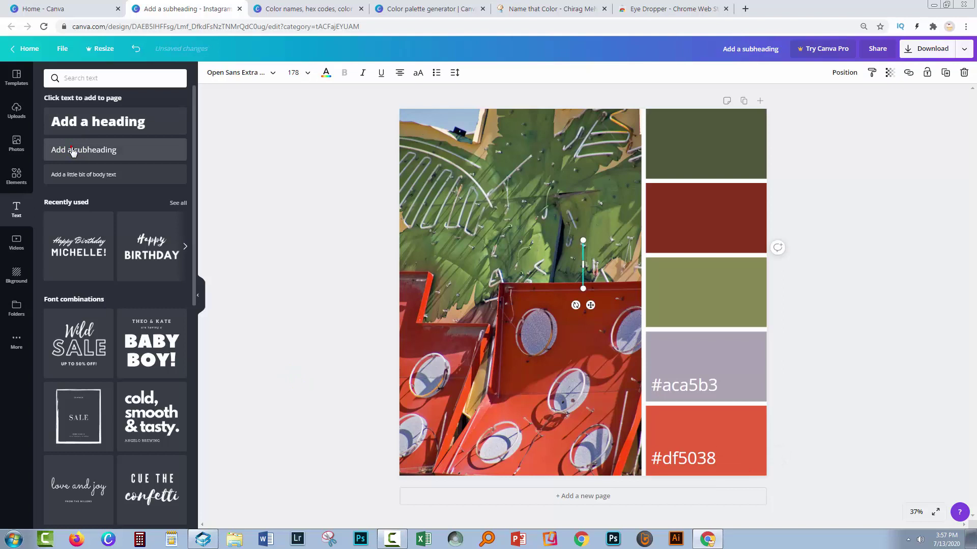
double_click(576, 294)
text(pun)
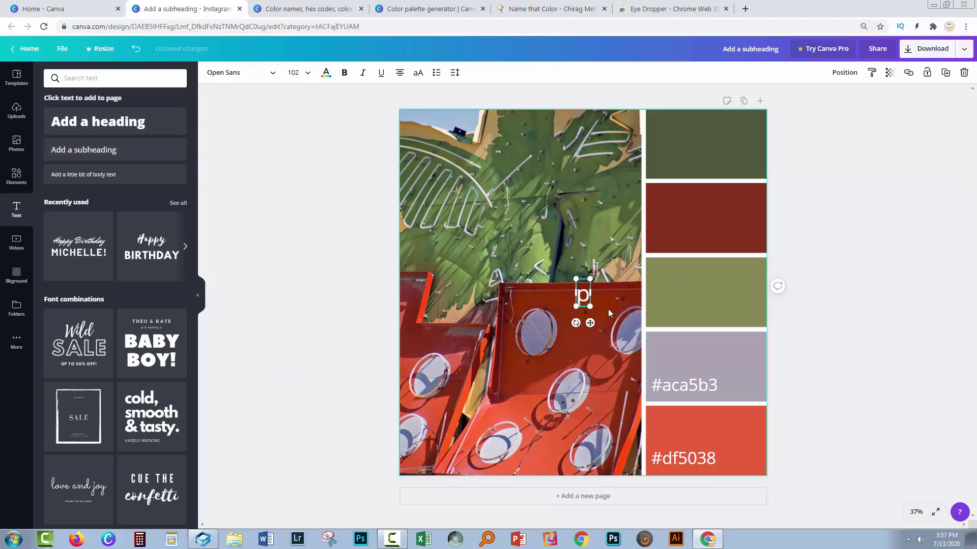
key(BackSpace)
key(BackSpace)
key(BackSpace)
text(Punch)
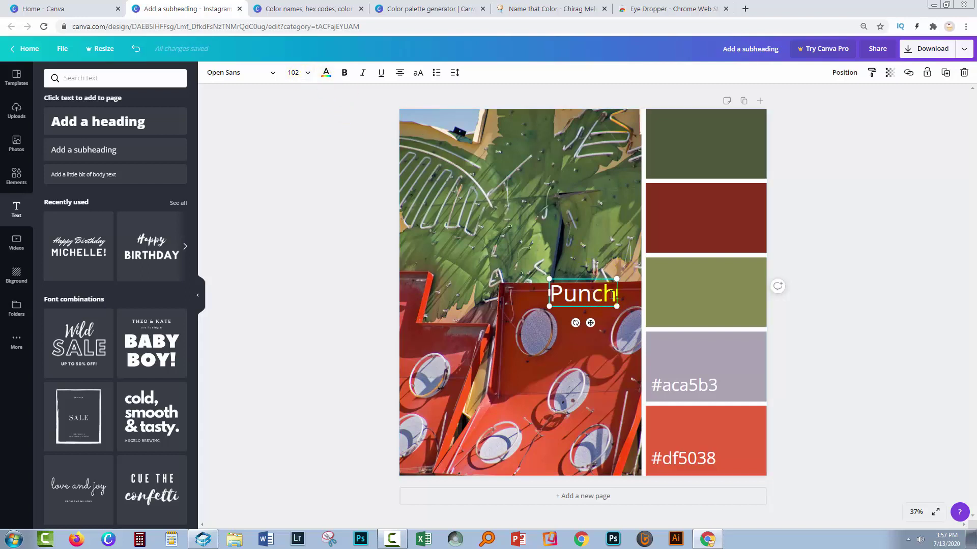
Set 'Punch' to font size 80 and move it above #df5038 on the orange-red cell
drag(615, 294, 565, 295)
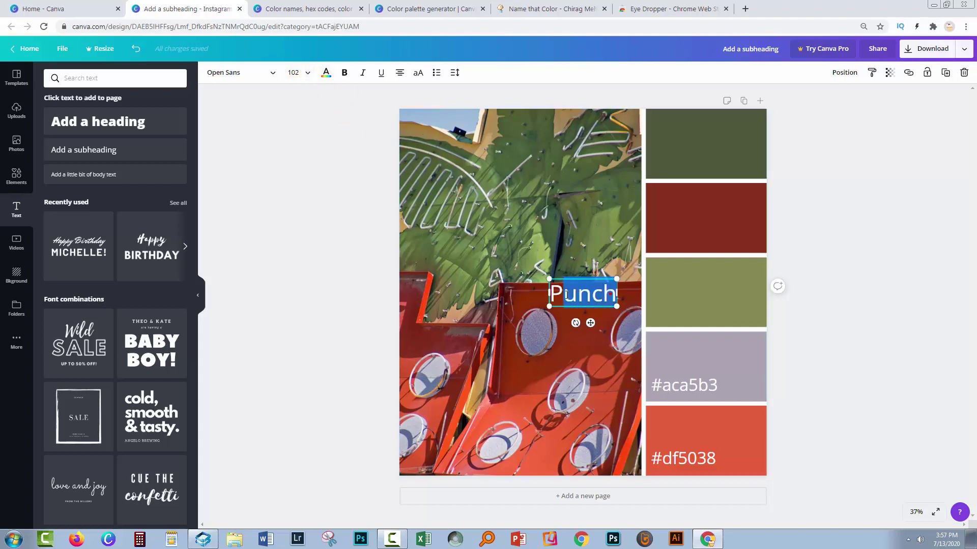
click(309, 75)
drag(338, 280, 336, 356)
click(295, 288)
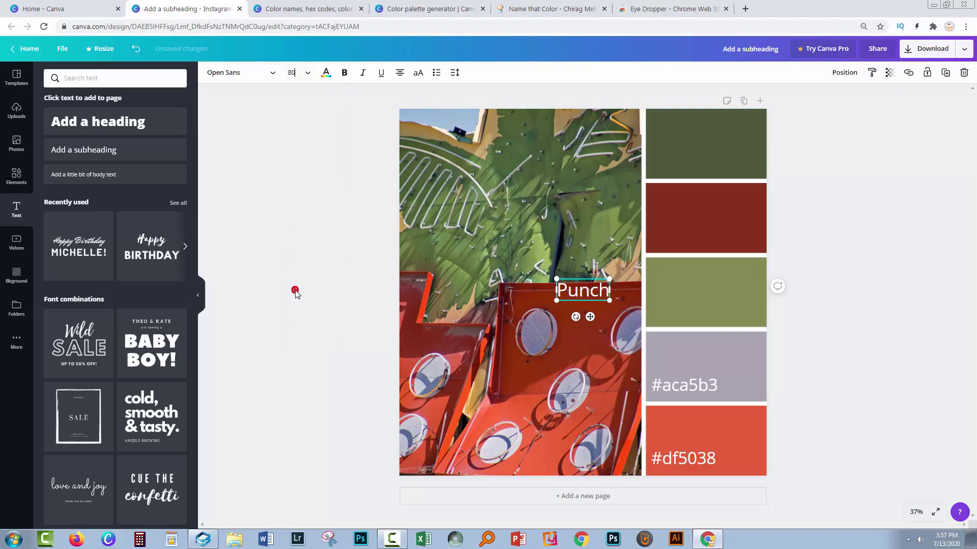
drag(589, 316, 683, 462)
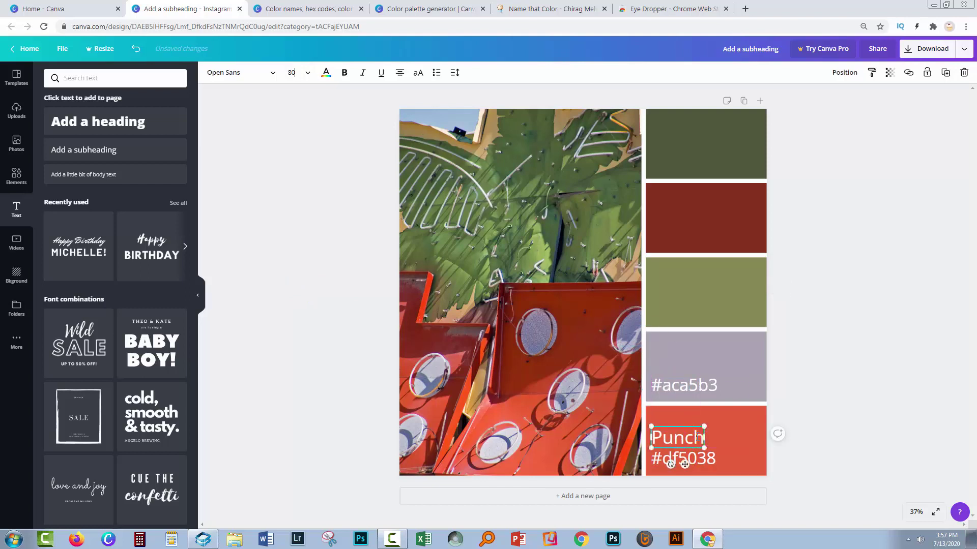
click(709, 377)
Copy the hex #ACA5B3, look it up in Name that Color, and copy its name 'Amethyst Smoke'
double_click(729, 387)
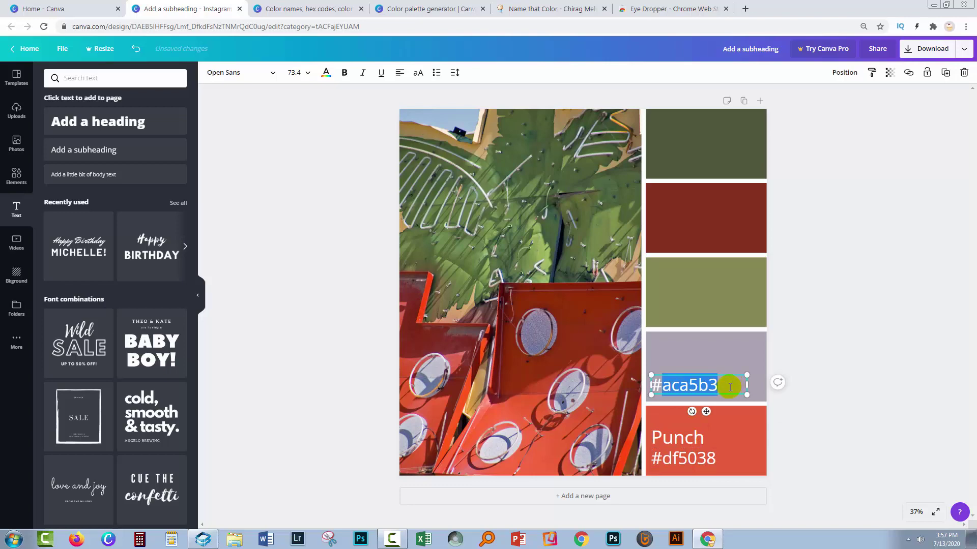
click(574, 9)
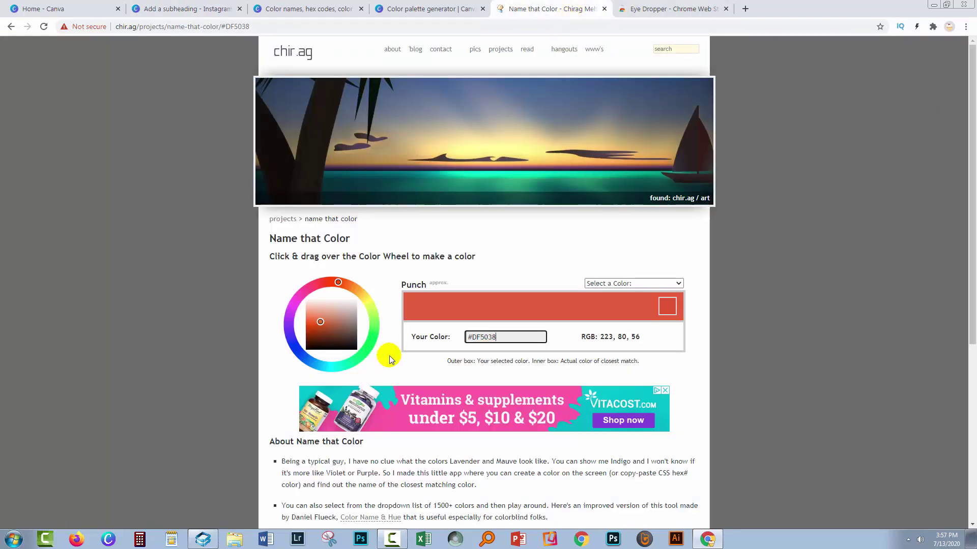
click(516, 338)
key(ctrl+a)
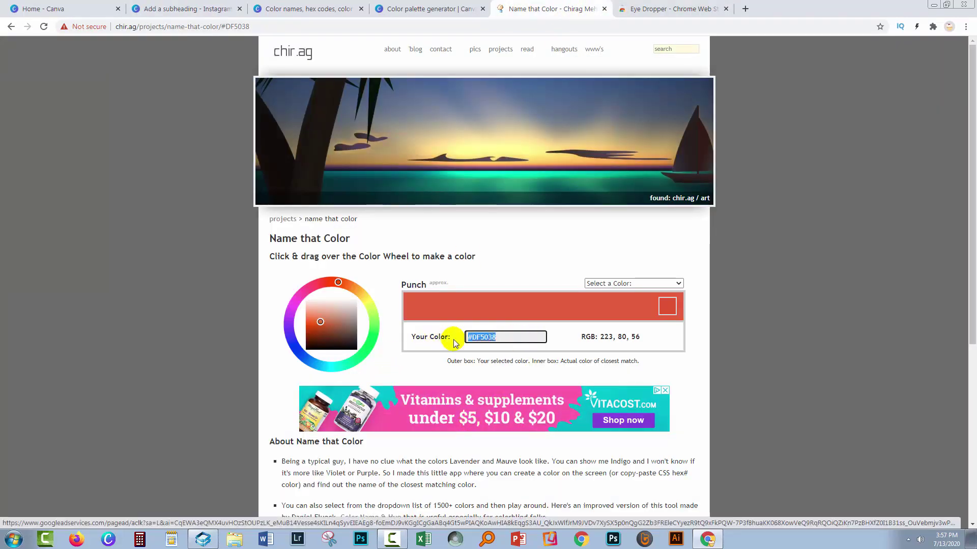
text(#ACA5B3)
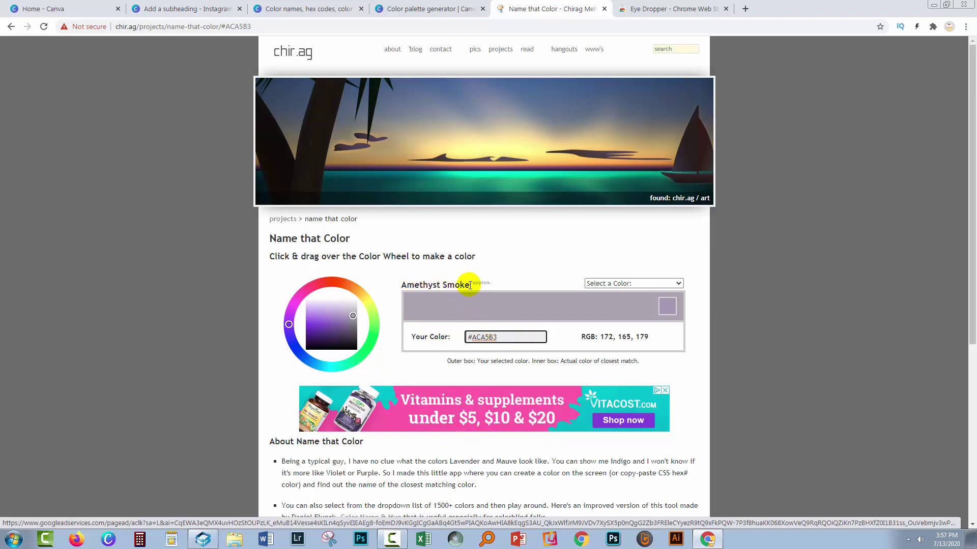
drag(470, 287, 400, 286)
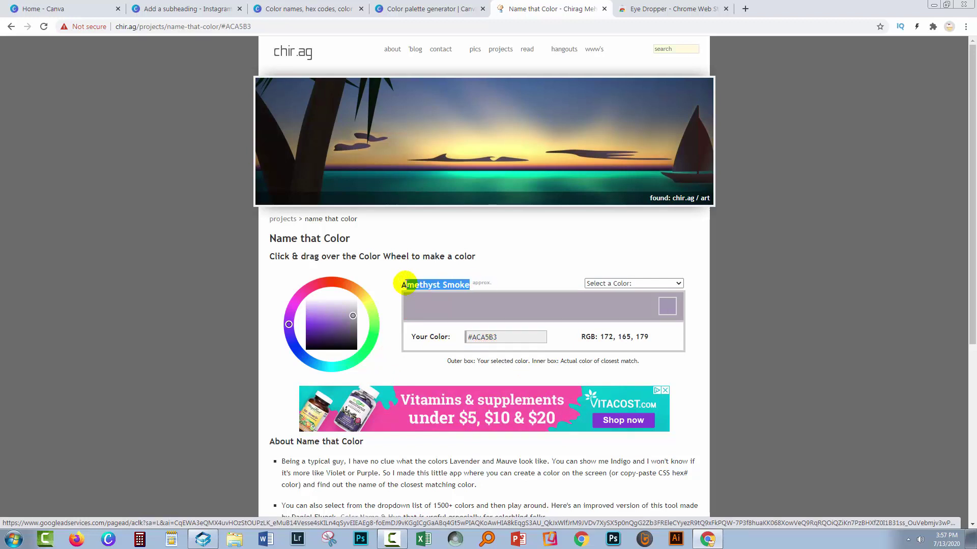
click(196, 9)
Duplicate the Punch label onto the lavender cell and replace its text with 'Amethyst Smoke'
click(682, 456)
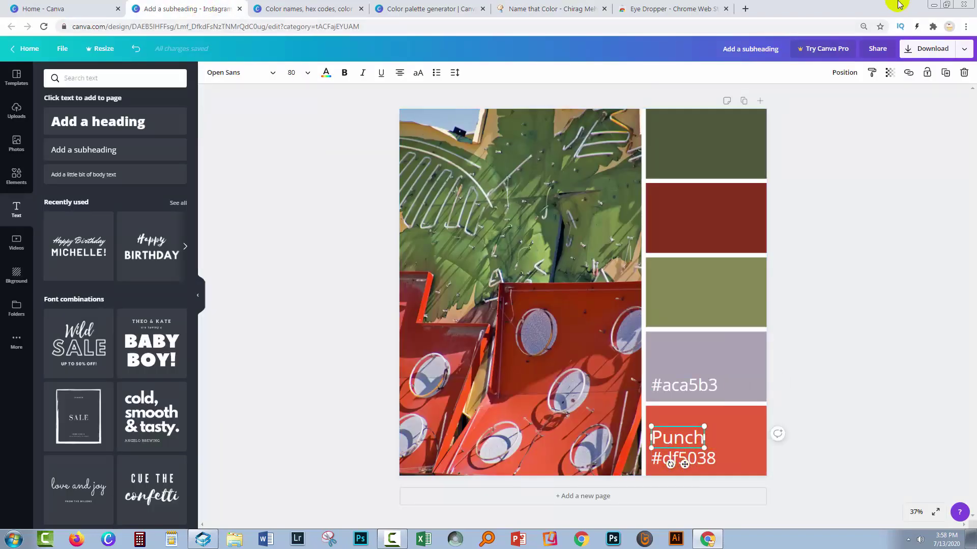
click(945, 72)
drag(684, 462, 739, 365)
key(ctrl+v)
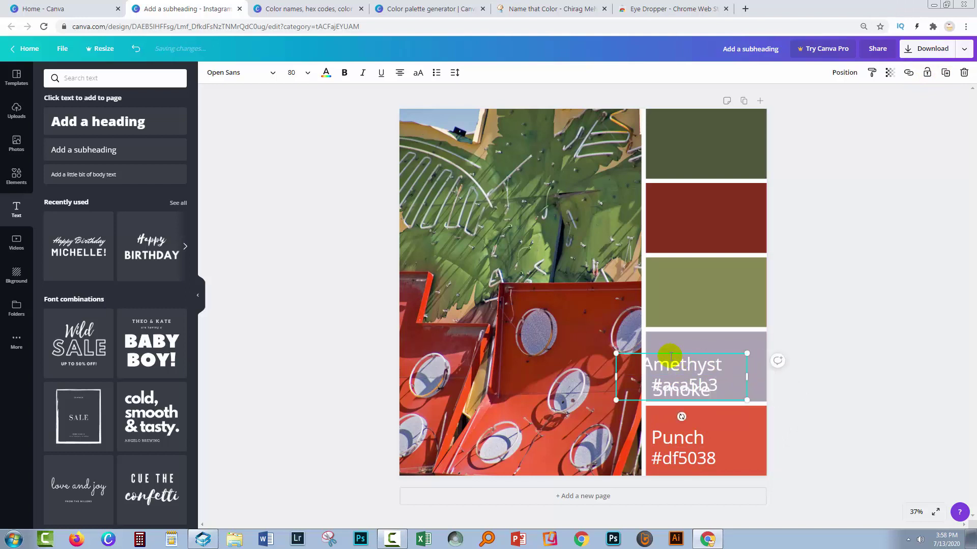
drag(662, 353, 671, 337)
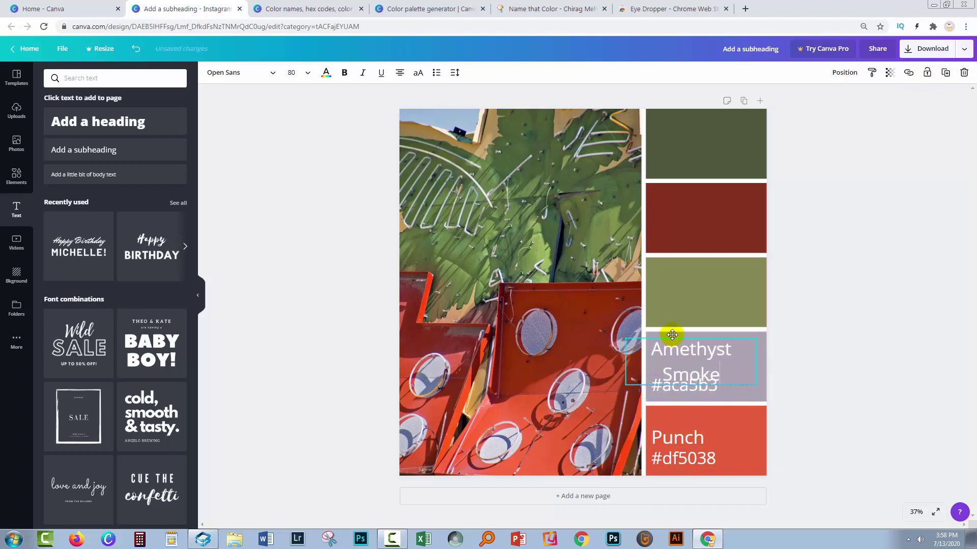
Left-align 'Amethyst Smoke', tighten its line height to 1, and place it above #aca5b3
click(399, 72)
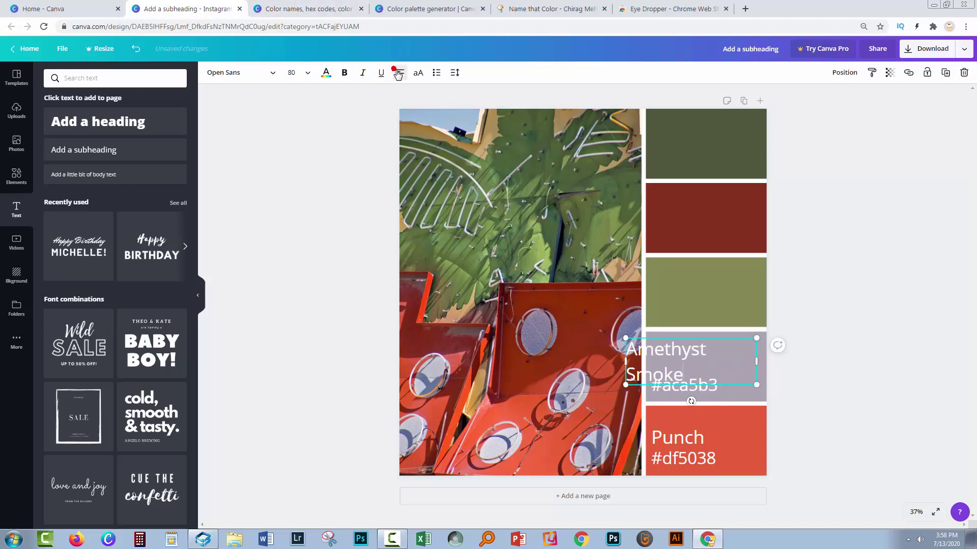
click(455, 74)
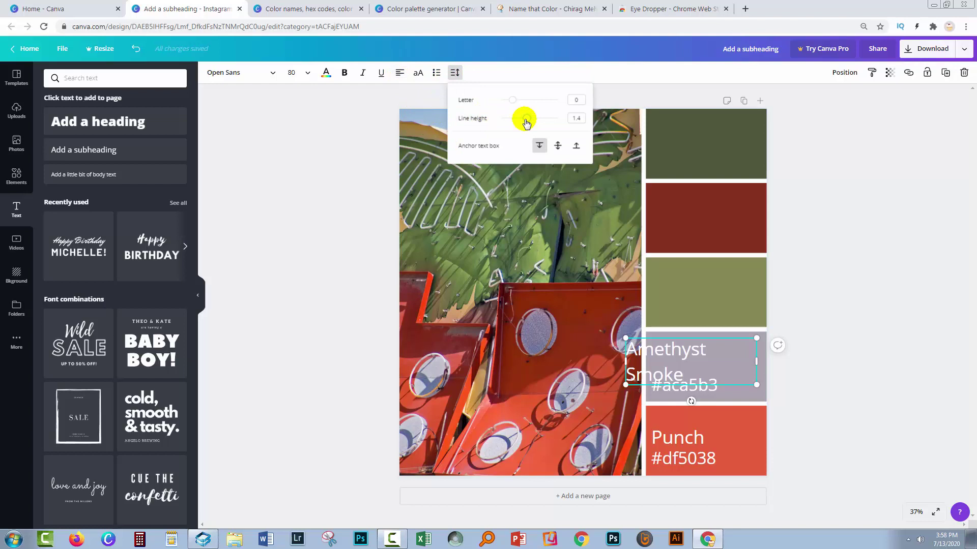
drag(523, 120, 517, 123)
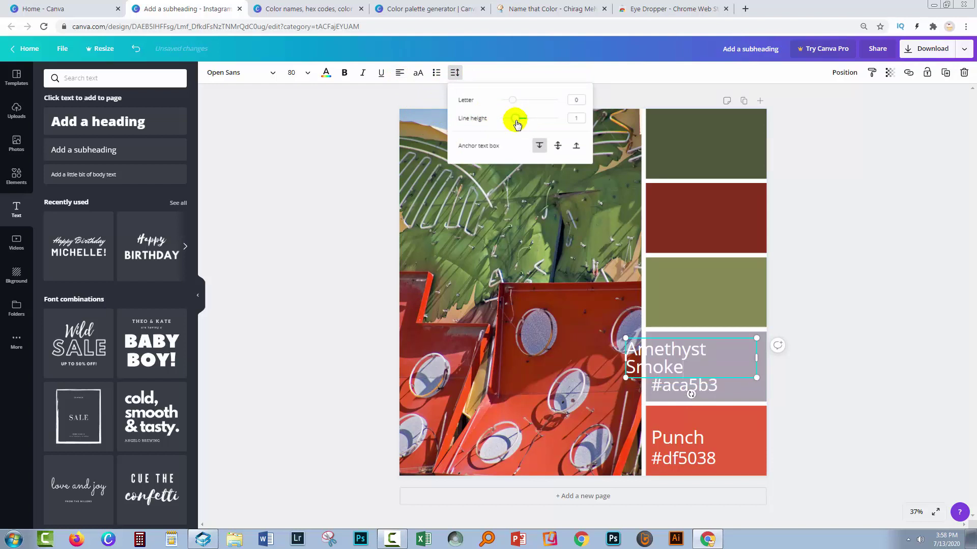
drag(709, 335, 738, 339)
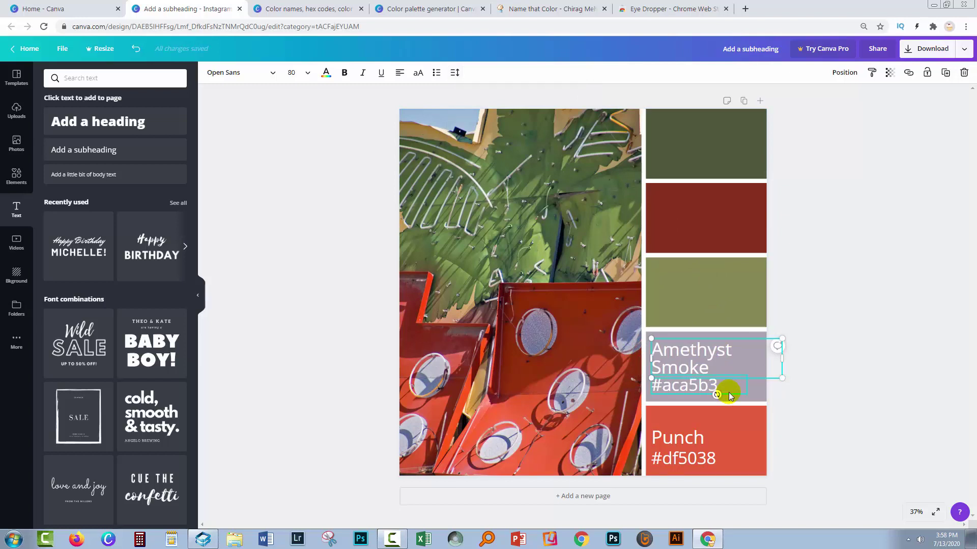
Duplicate the 'Amethyst Smoke' and '#aca5b3' labels together and move the copies onto the olive cell
shift+click(727, 394)
click(945, 72)
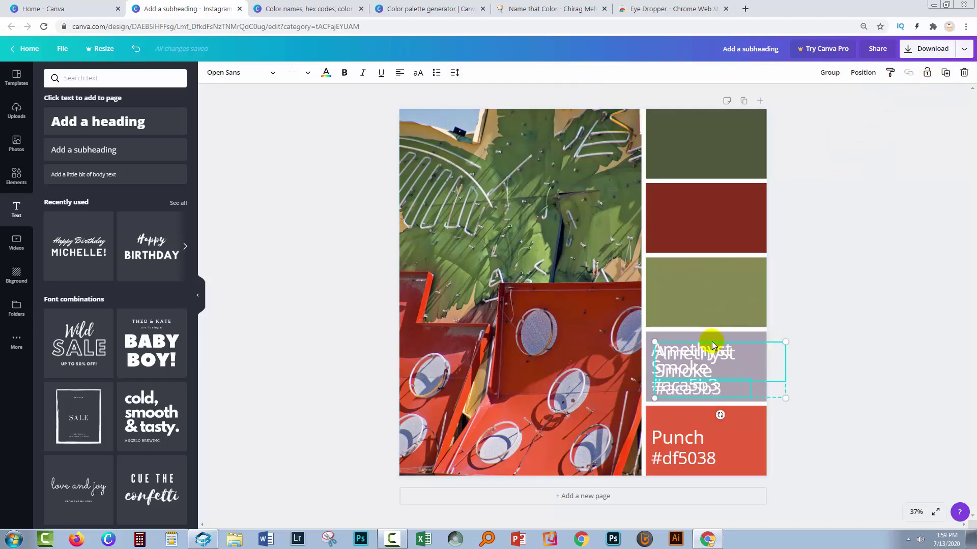
drag(722, 349, 719, 268)
Copy the olive cell's hex #858A49 and look it up in Name that Color, copying 'Shadow'
click(755, 328)
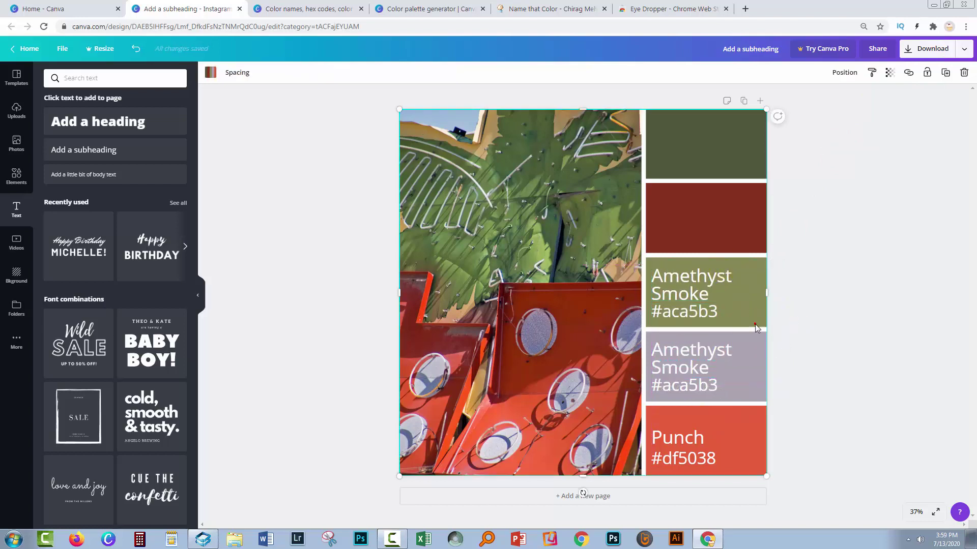
click(755, 328)
click(210, 72)
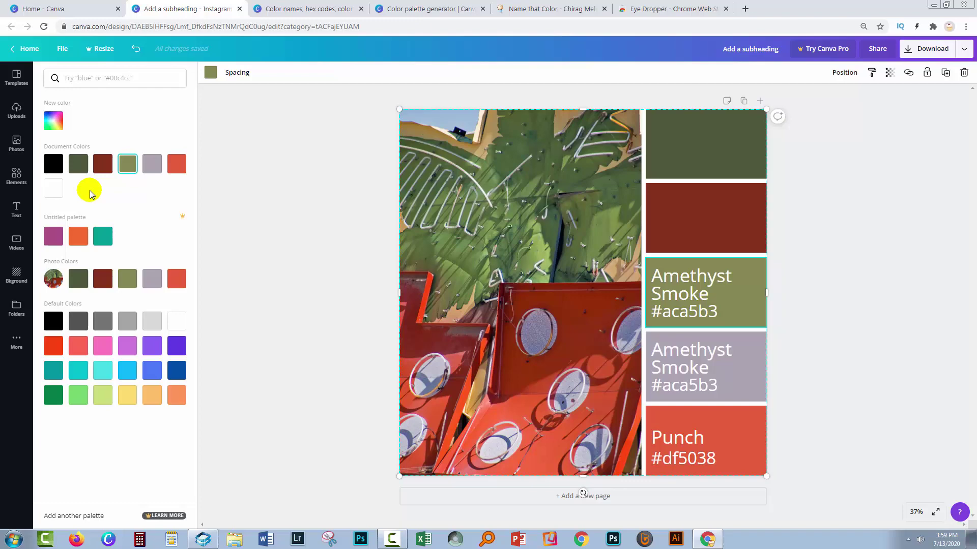
click(53, 120)
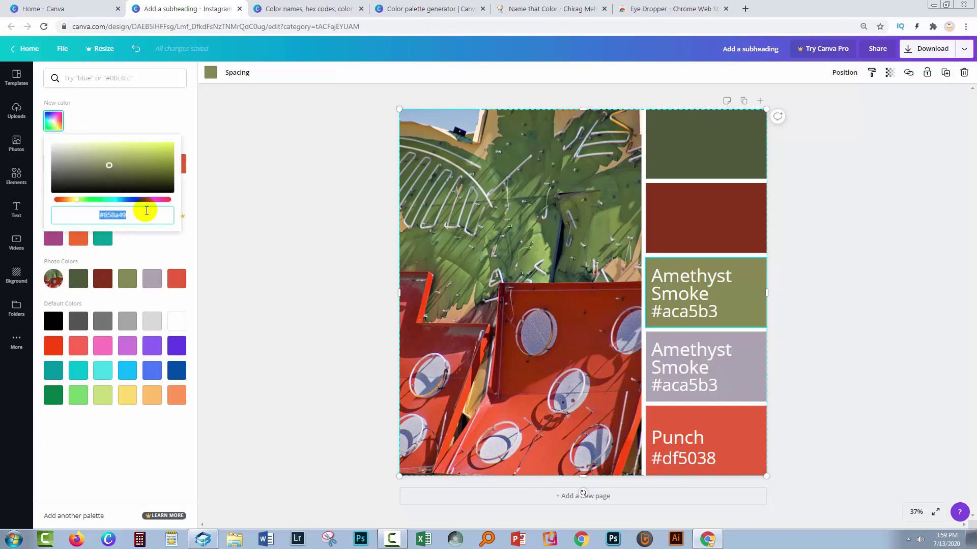
click(557, 10)
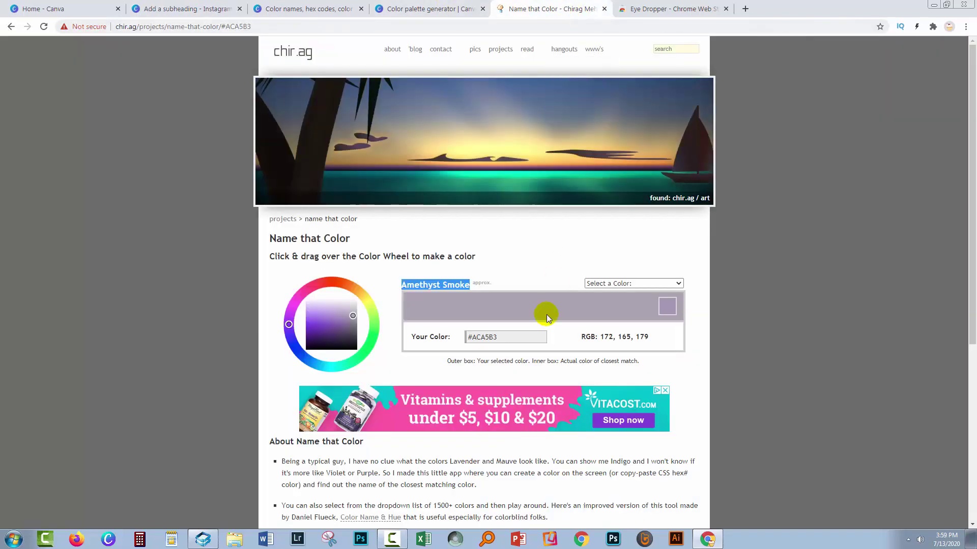
click(507, 337)
key(ctrl+v)
drag(434, 283, 402, 285)
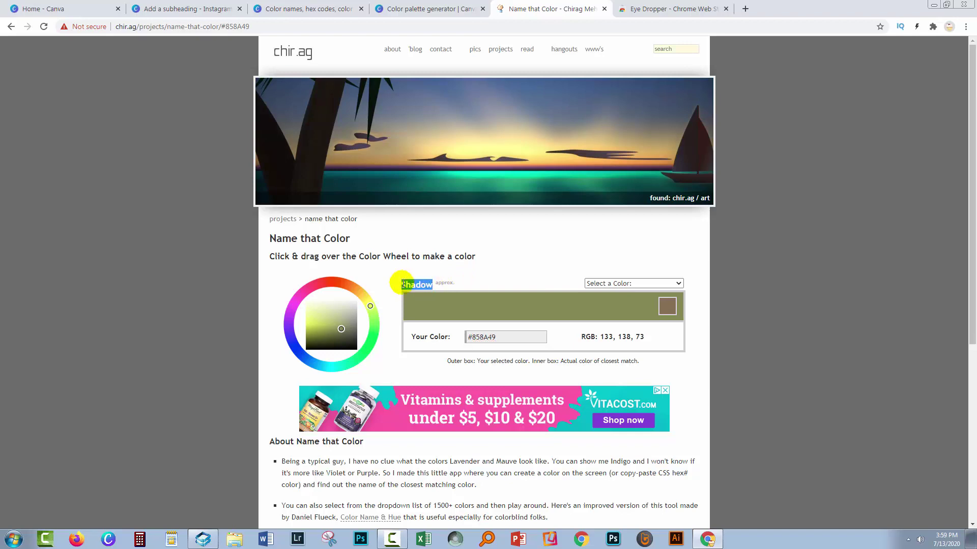
click(183, 9)
Replace the copied olive-cell label with 'Shadow' and position it above its hex code
click(694, 292)
double_click(682, 294)
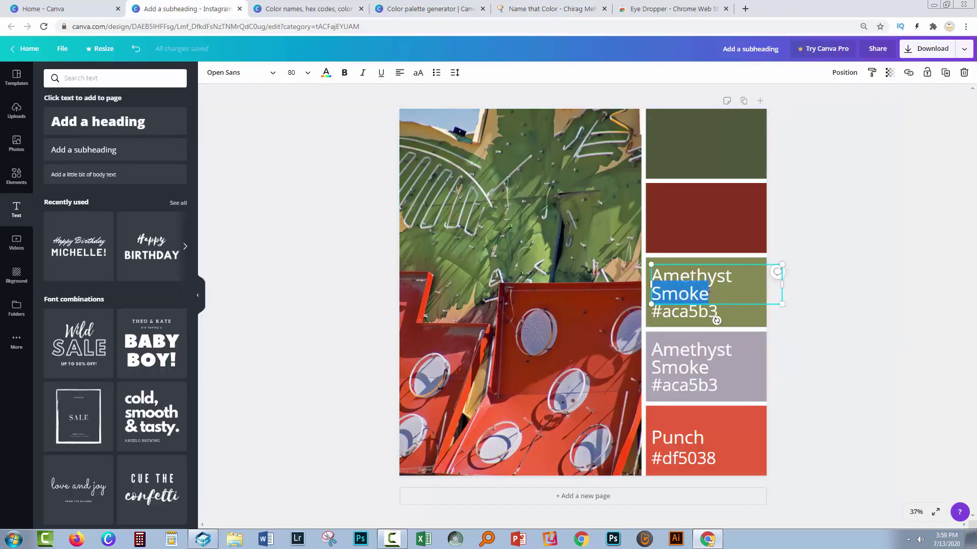
key(ctrl+a)
key(ctrl+v)
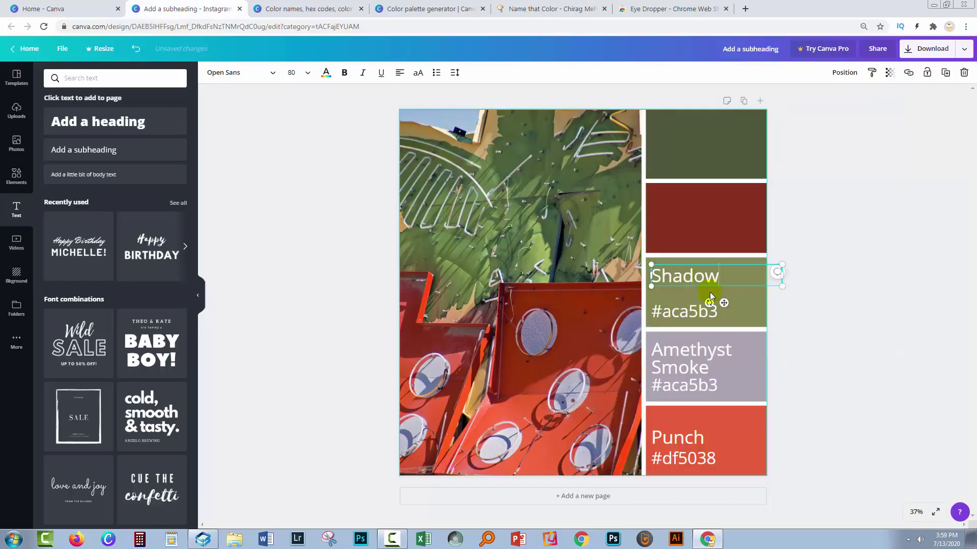
mouse_move(722, 303)
mouse_down()
mouse_move(725, 320)
mouse_move(719, 310)
mouse_up()
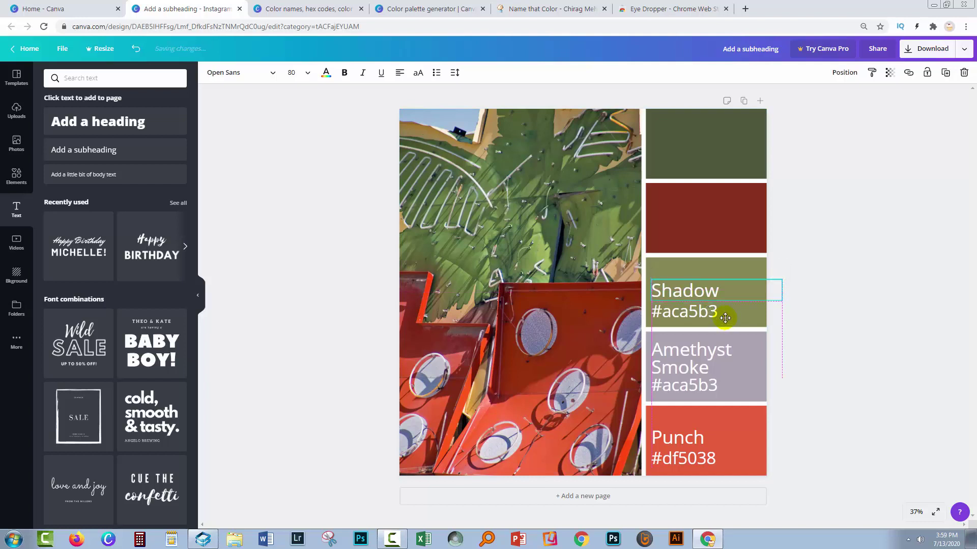
click(885, 370)
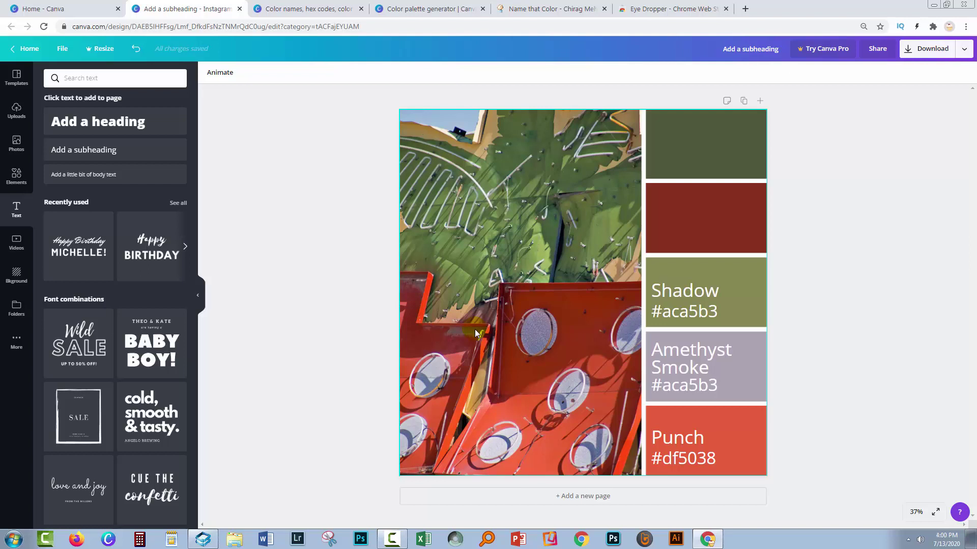
Add the Eye Dropper extension to Chrome from its Web Store page, then go back to Canva
click(671, 9)
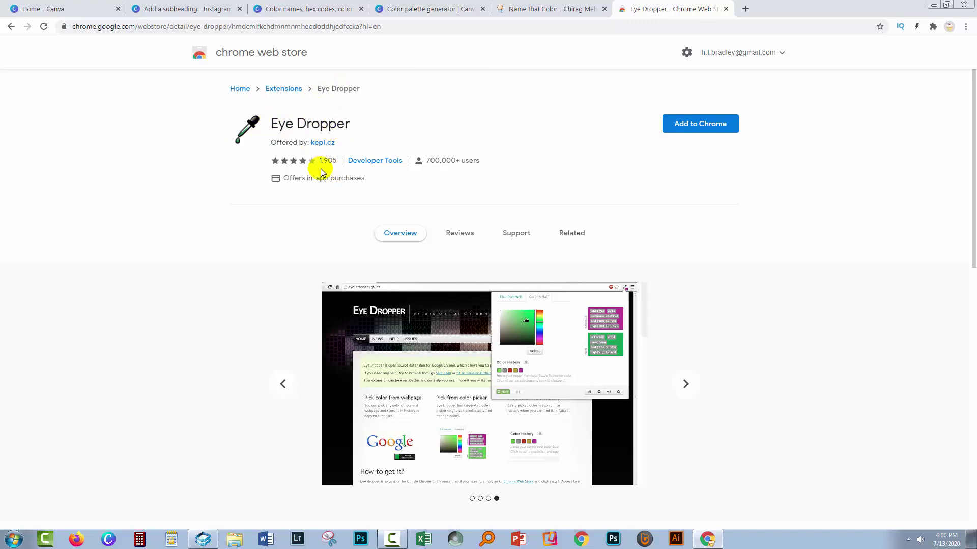
click(704, 125)
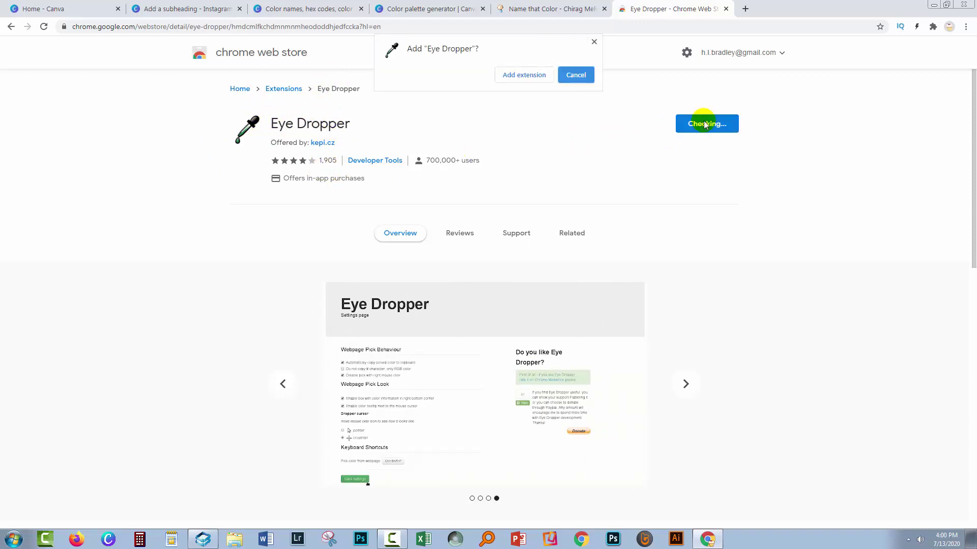
click(524, 76)
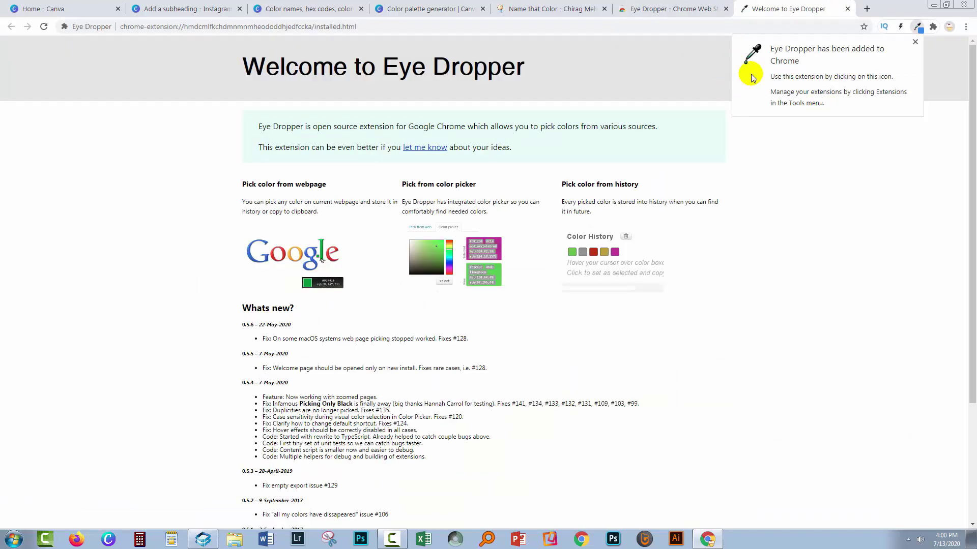
click(180, 12)
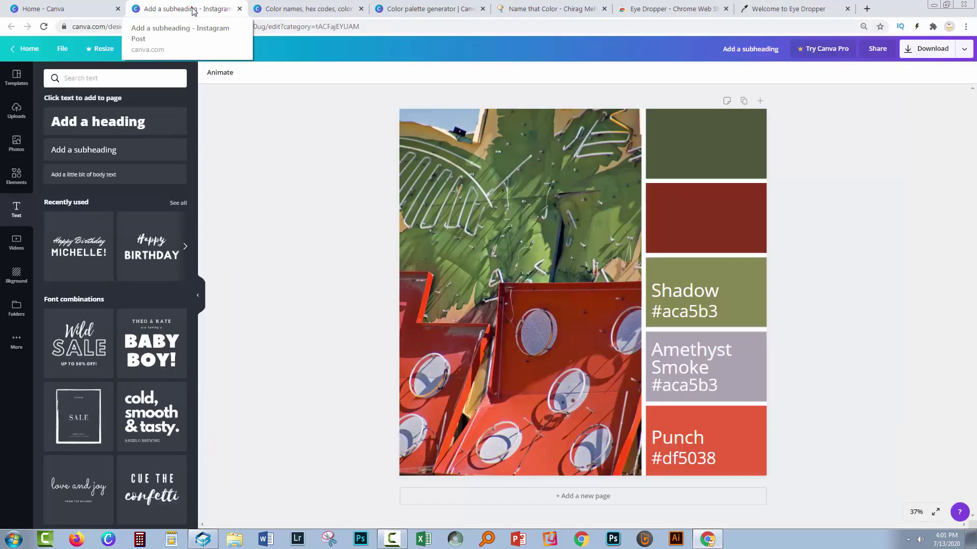
Use the Eye Dropper extension to sample the yellow-green of the leaves in the photo
click(932, 26)
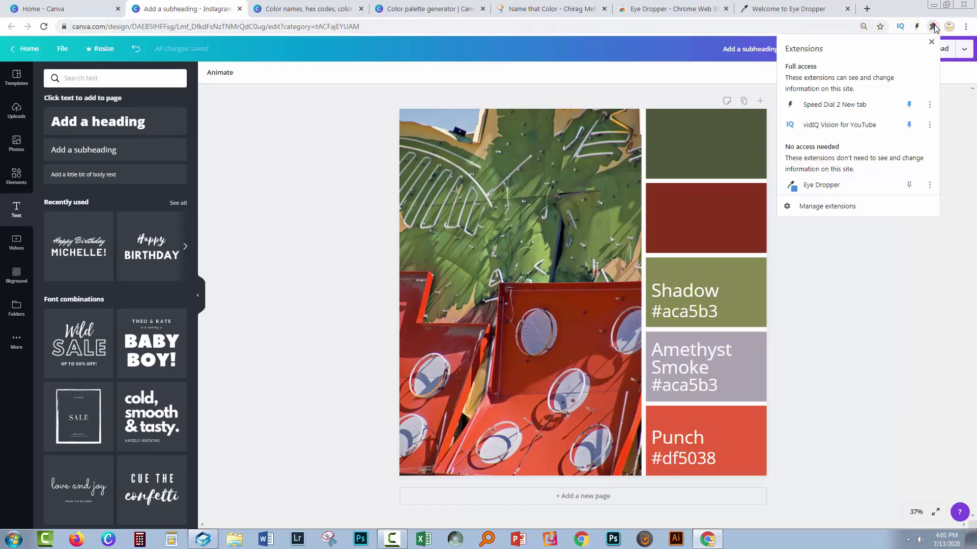
click(820, 184)
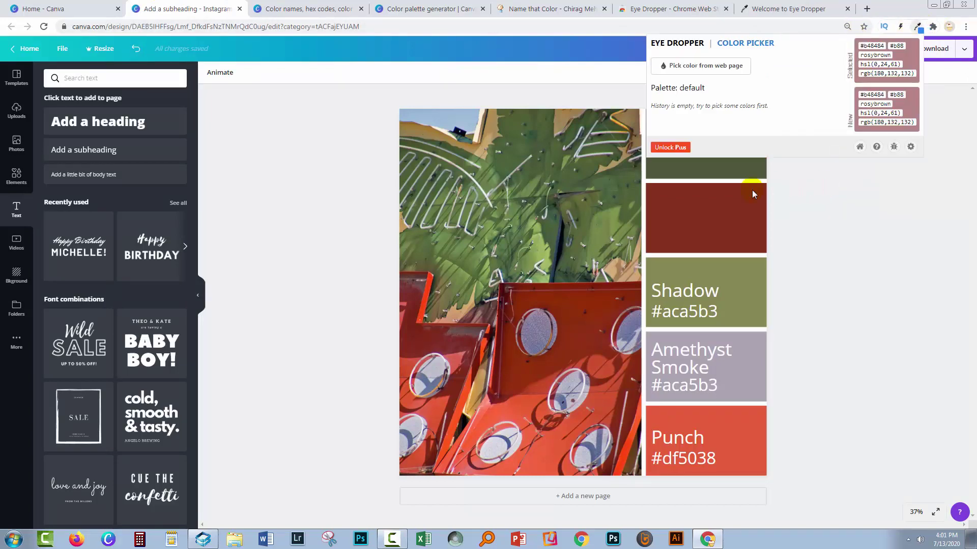
click(521, 209)
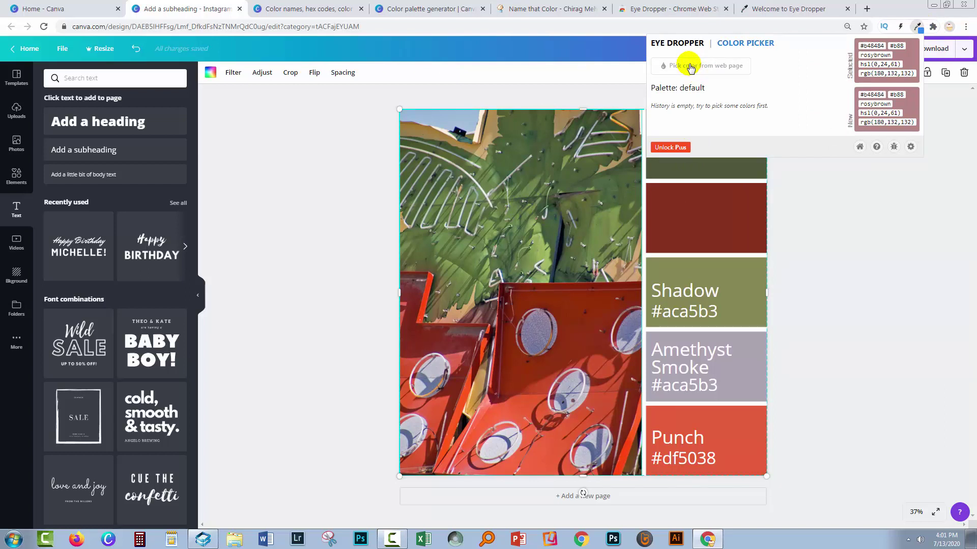
click(690, 68)
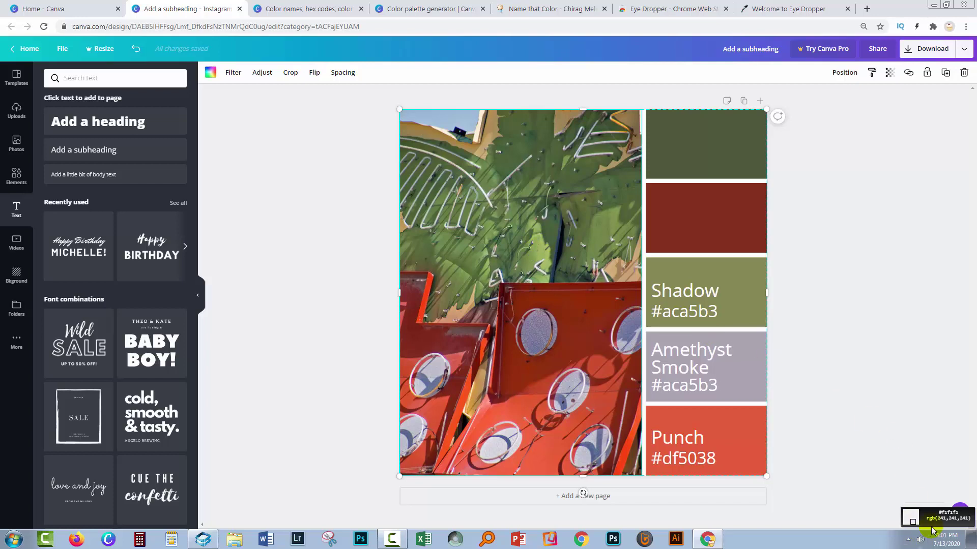
click(540, 256)
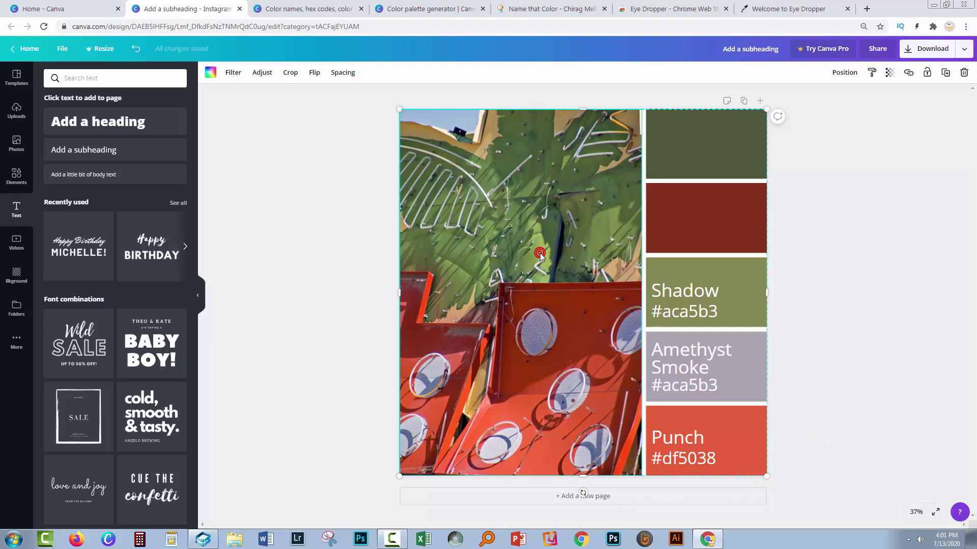
Pin Eye Dropper to the toolbar and copy its sampled hex value #9db349
click(931, 28)
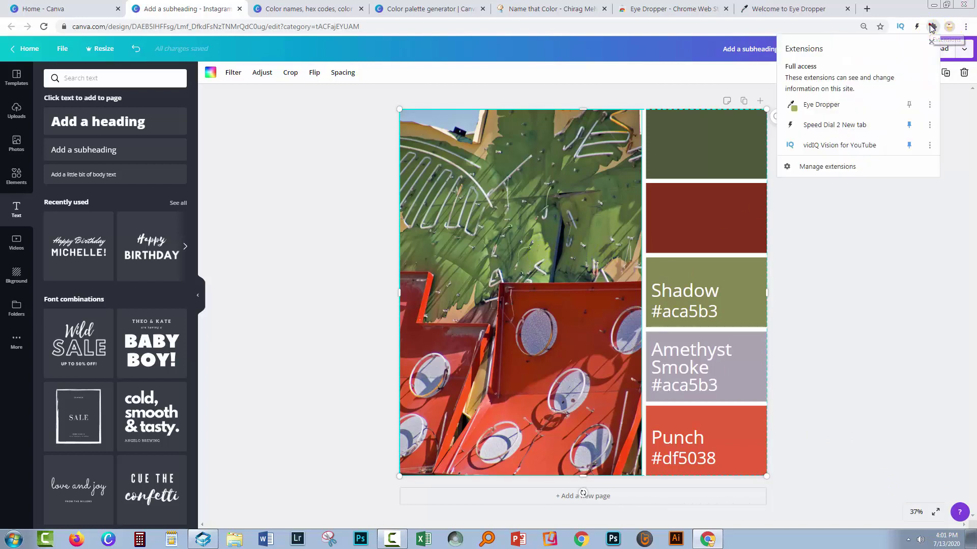
click(913, 111)
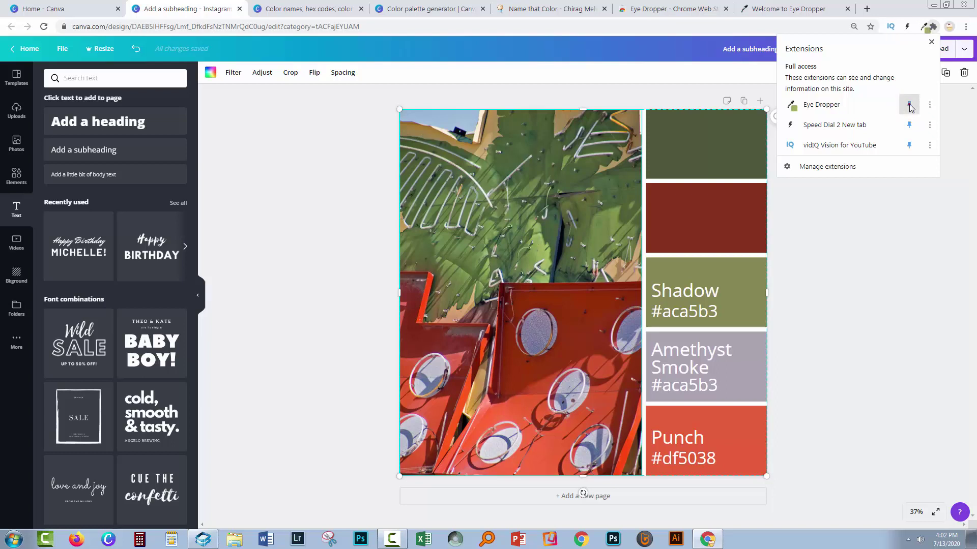
click(917, 27)
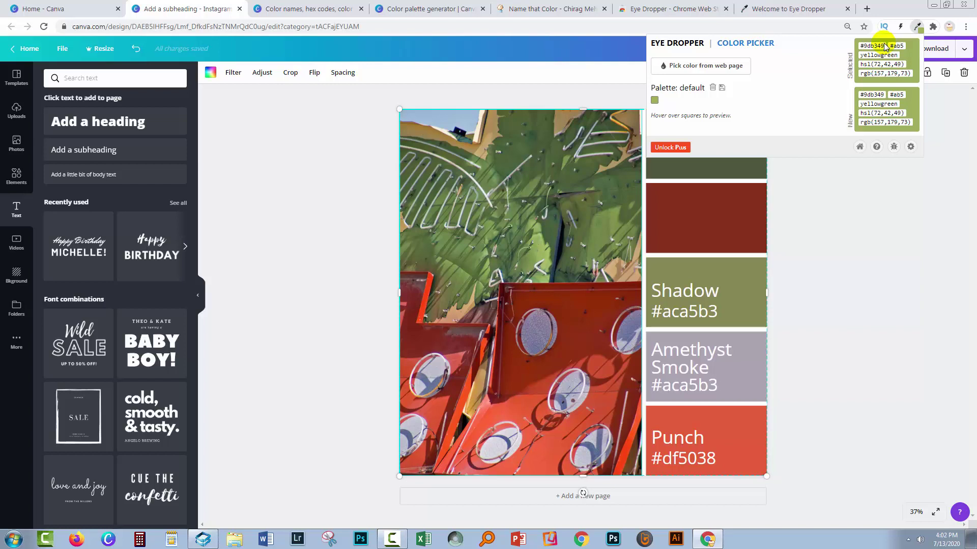
click(871, 45)
key(ctrl+c)
click(727, 293)
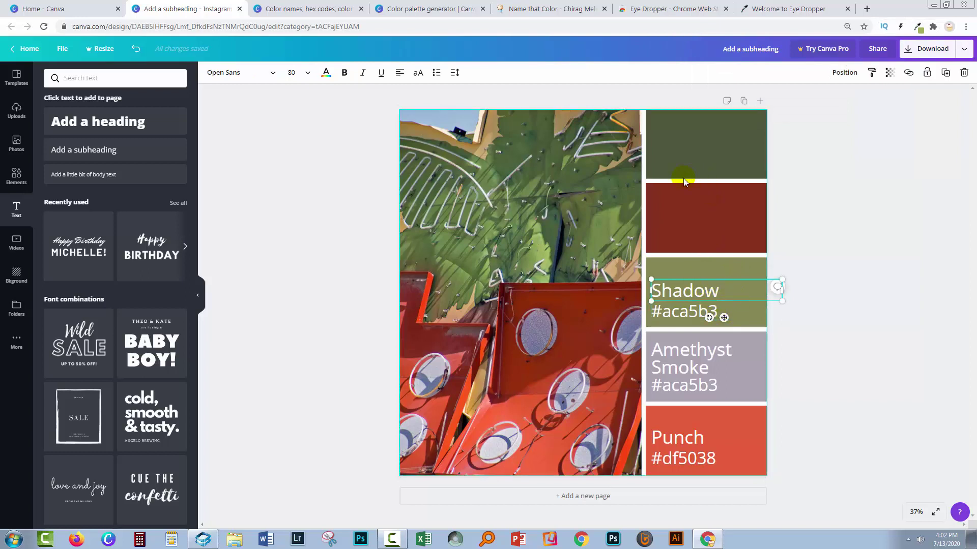
Recolour the top dark olive cell with the sampled leaf green #9db349
click(699, 140)
click(669, 160)
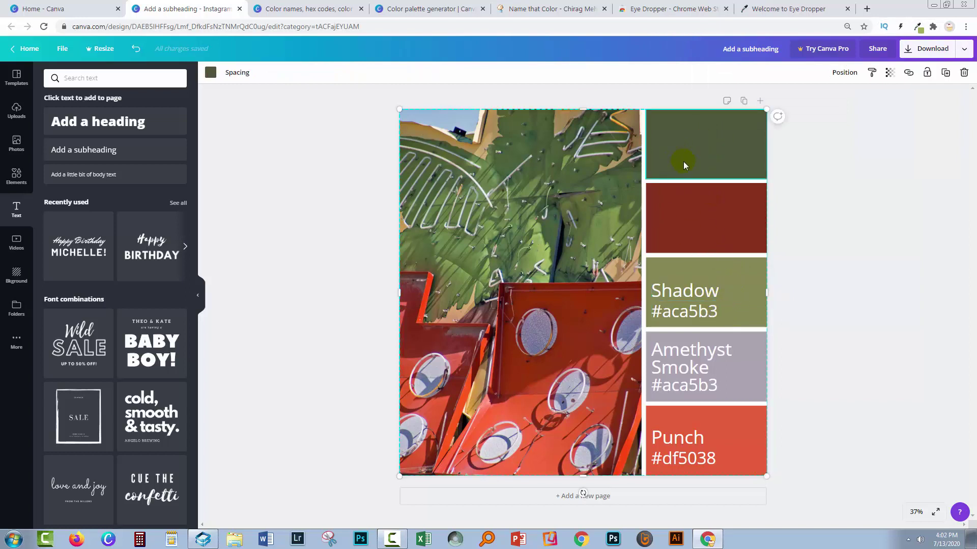
click(681, 142)
click(210, 74)
click(53, 121)
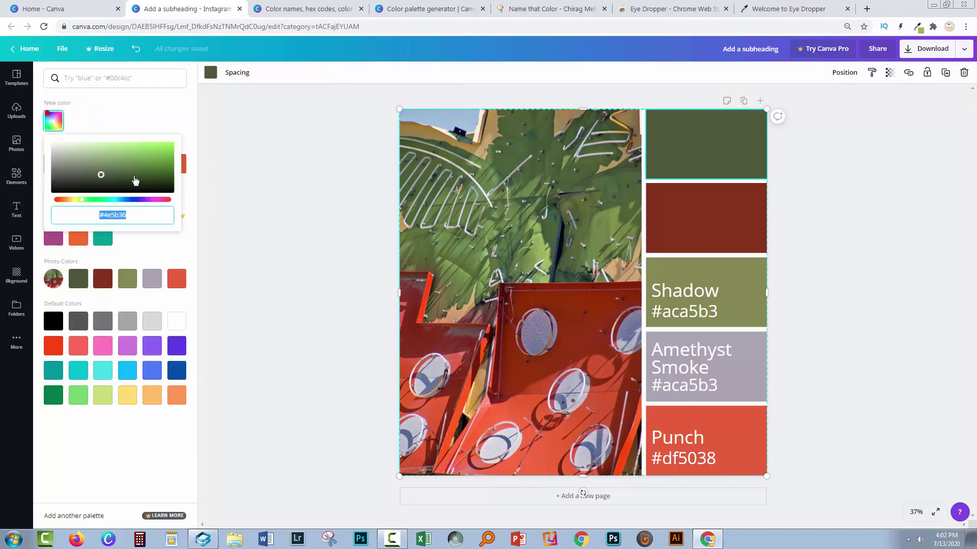
key(ctrl+v)
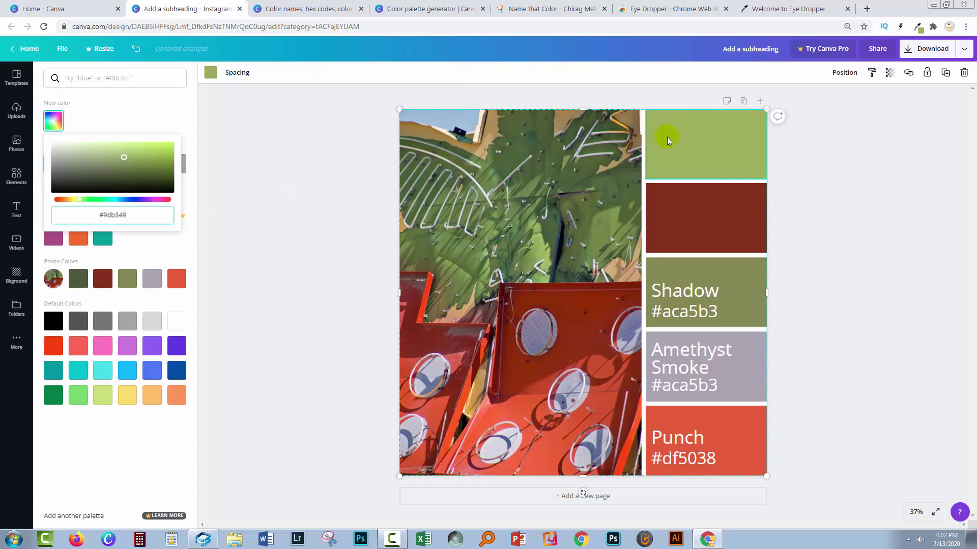
click(685, 135)
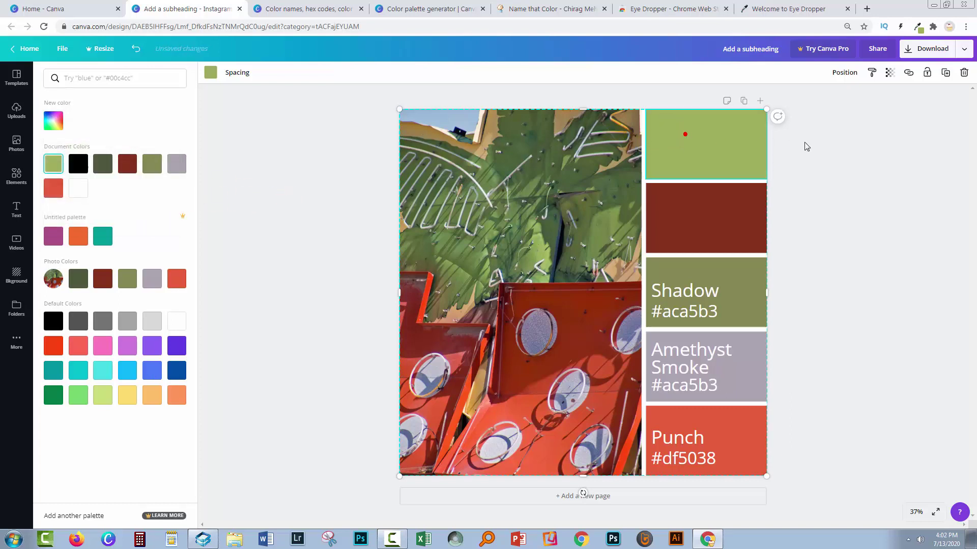
Check the Eye Dropper colour history, then close its popup and the colour panel
click(921, 29)
click(918, 28)
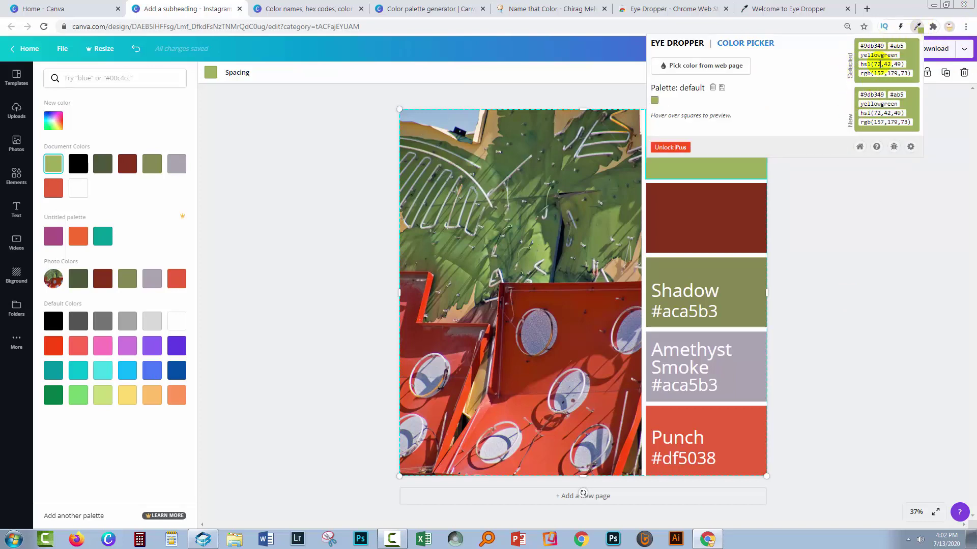
click(817, 364)
click(815, 364)
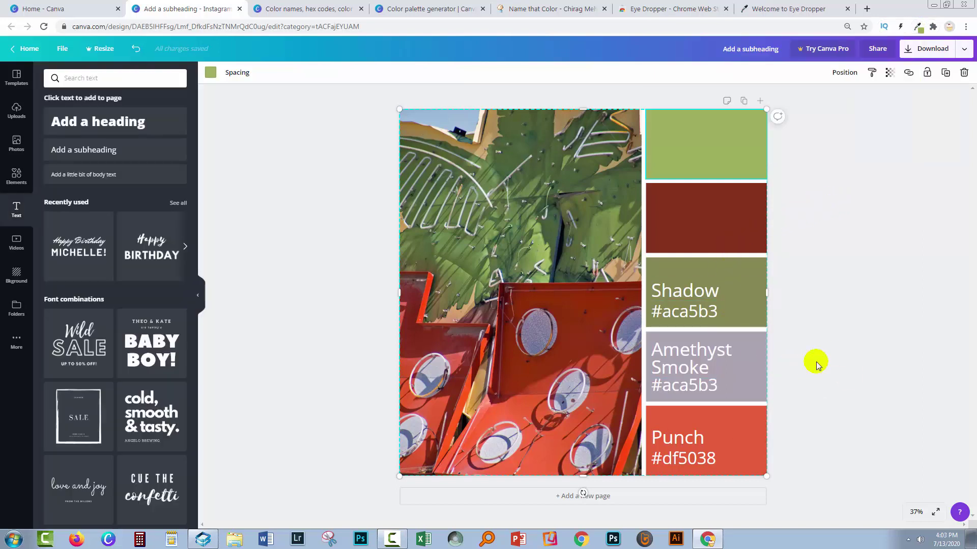